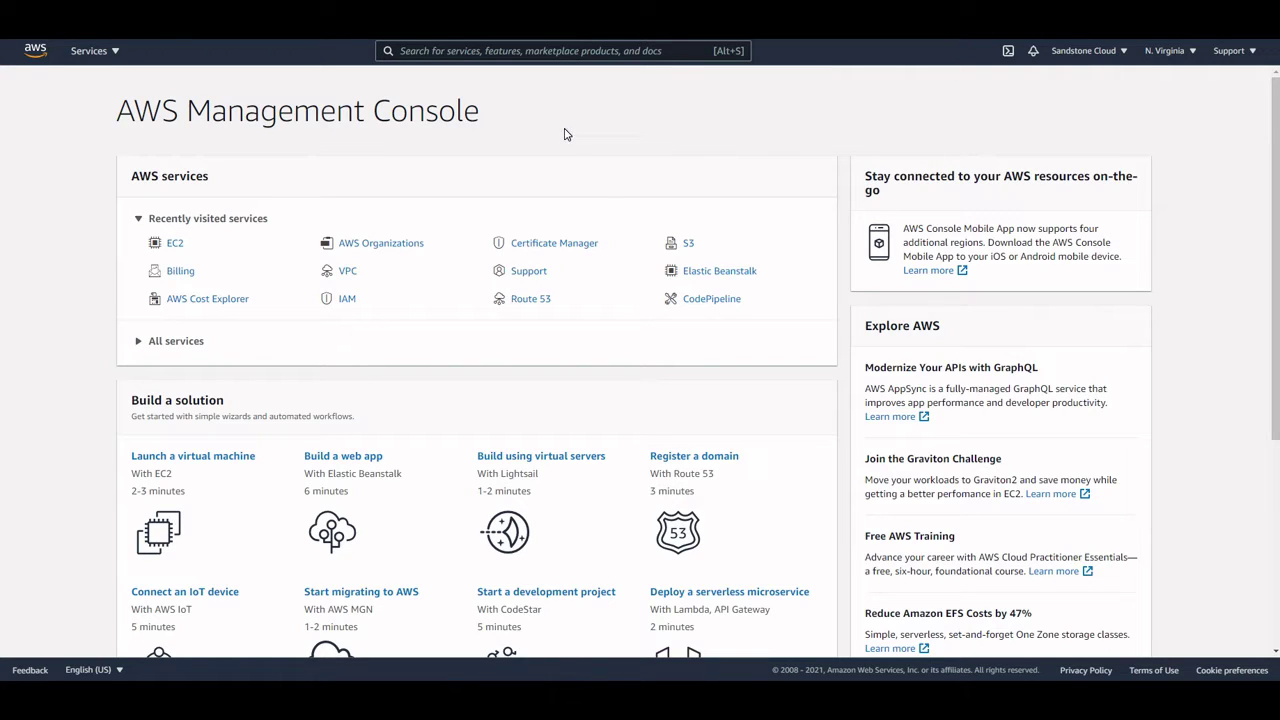
Step: Look over the available regions and the full list of AWS services on the console home page
{"action": "left_click_drag", "start_coordinate": [537, 129], "coordinate": [489, 114]}
{"action": "left_click", "coordinate": [1168, 58]}
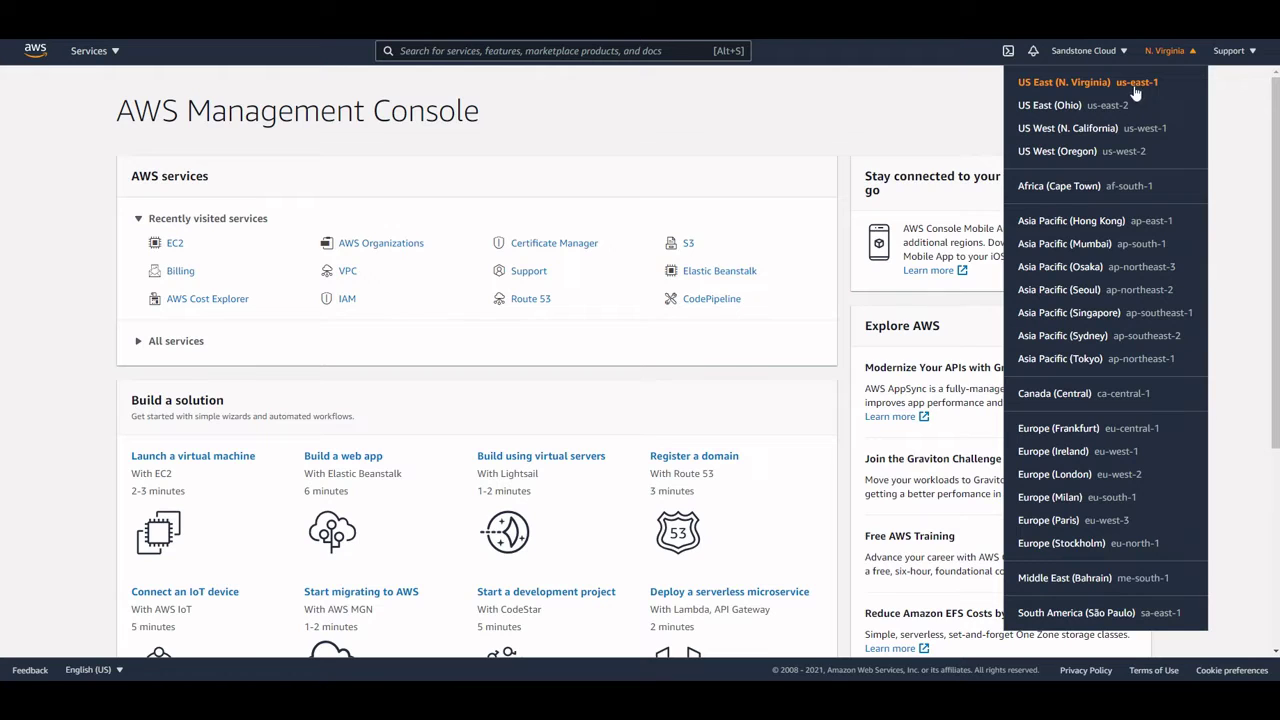
{"action": "left_click", "coordinate": [1185, 58]}
{"action": "left_click", "coordinate": [142, 341]}
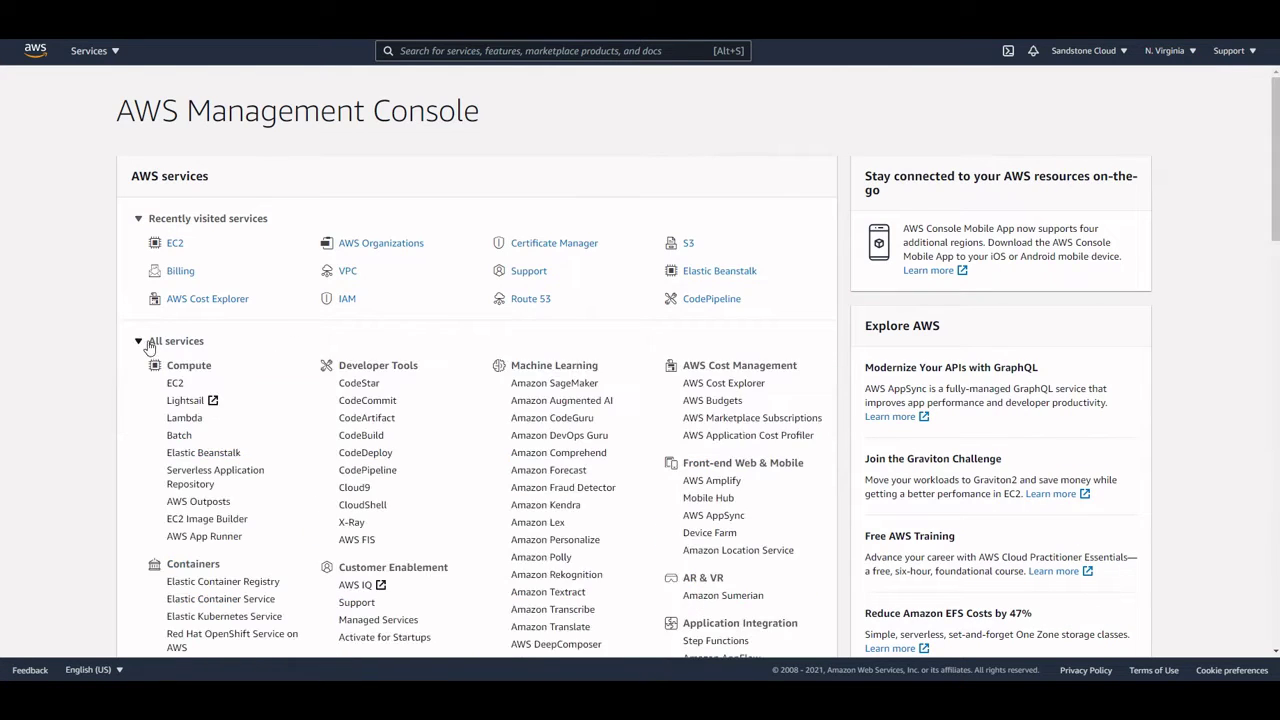
{"action": "scroll", "coordinate": [358, 373], "scroll_direction": "down", "scroll_amount": 9}
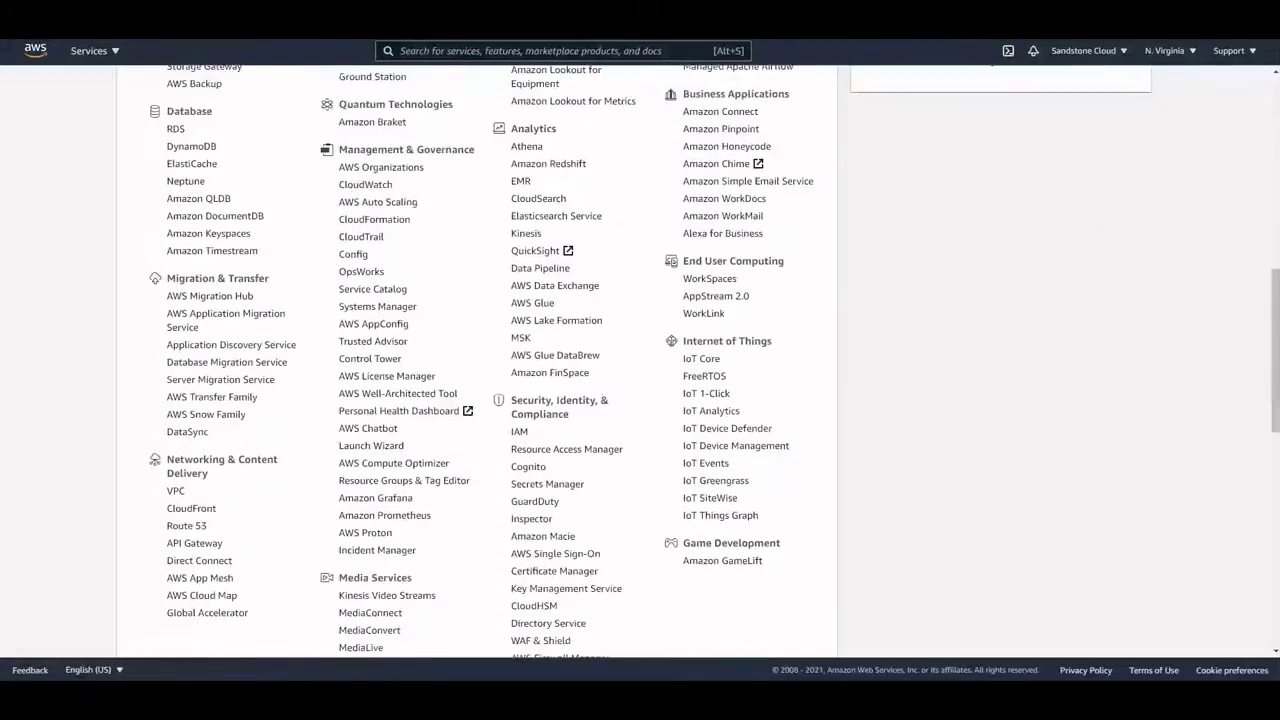
{"action": "scroll", "coordinate": [358, 373], "scroll_direction": "up", "scroll_amount": 9}
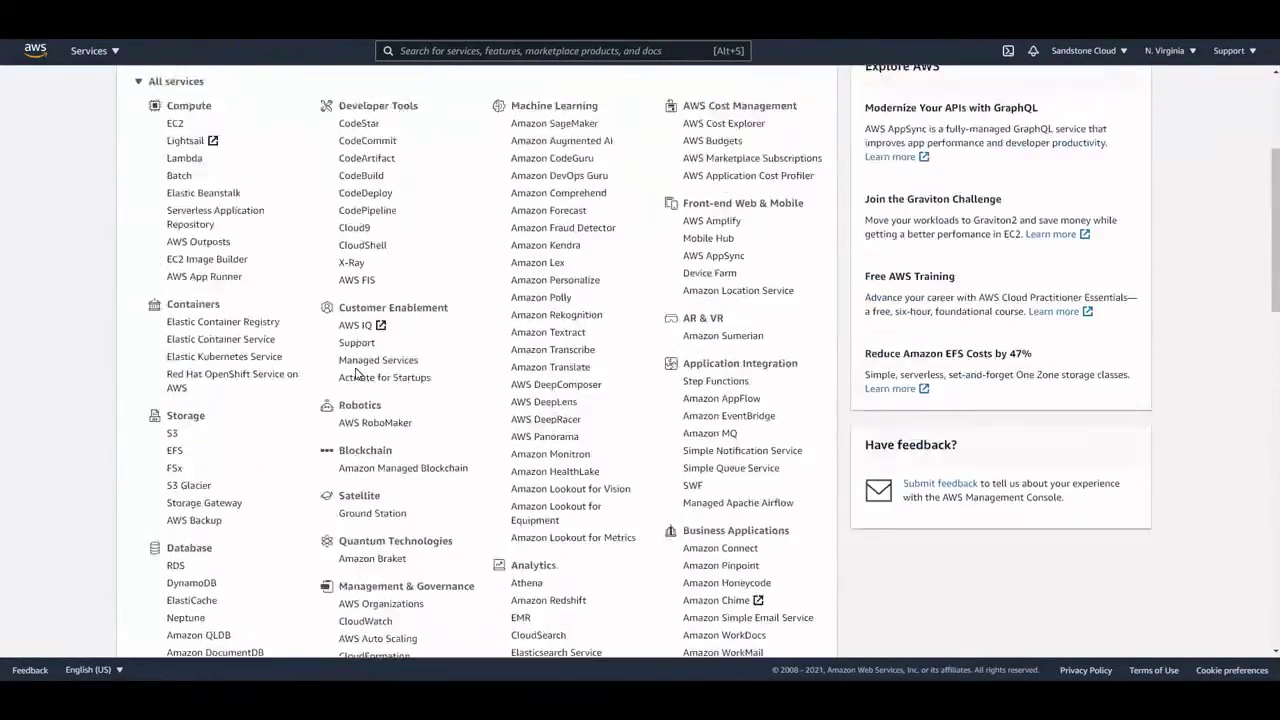
{"action": "scroll", "coordinate": [358, 373], "scroll_direction": "up", "scroll_amount": 1}
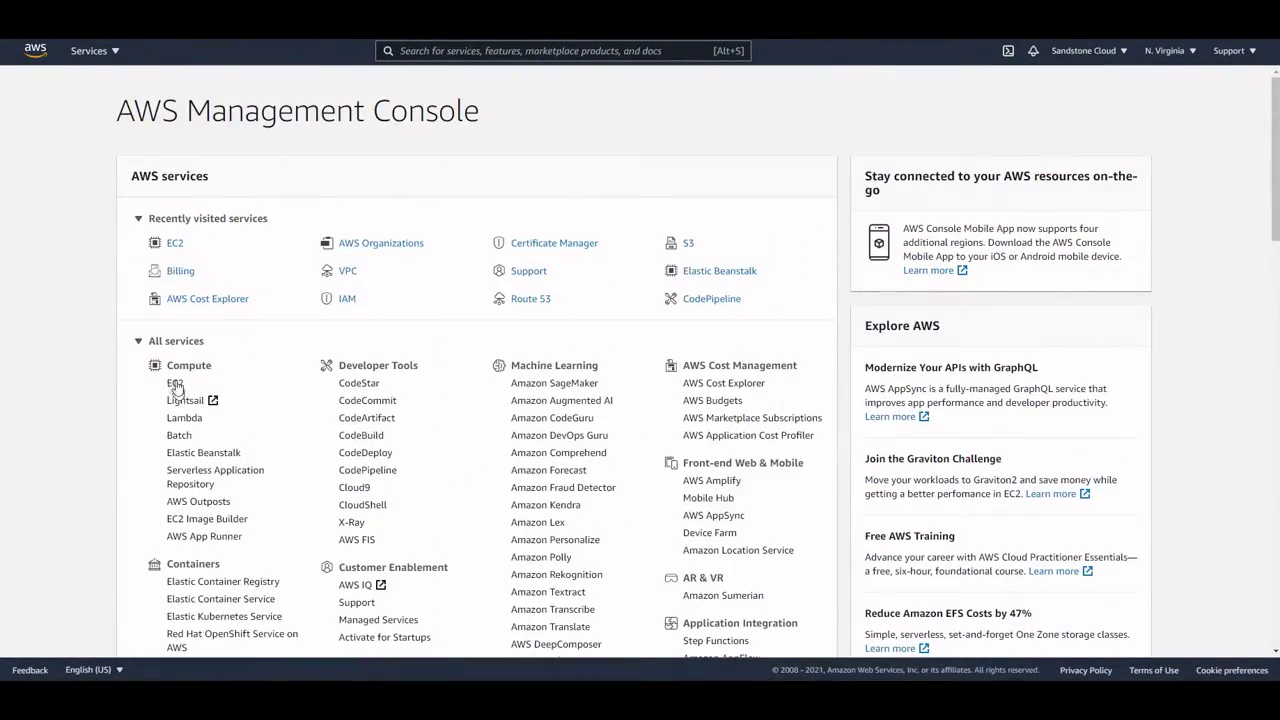
Step: Search the services for ec2, open its instances list and start launching a new instance
{"action": "type", "text": "ec2"}
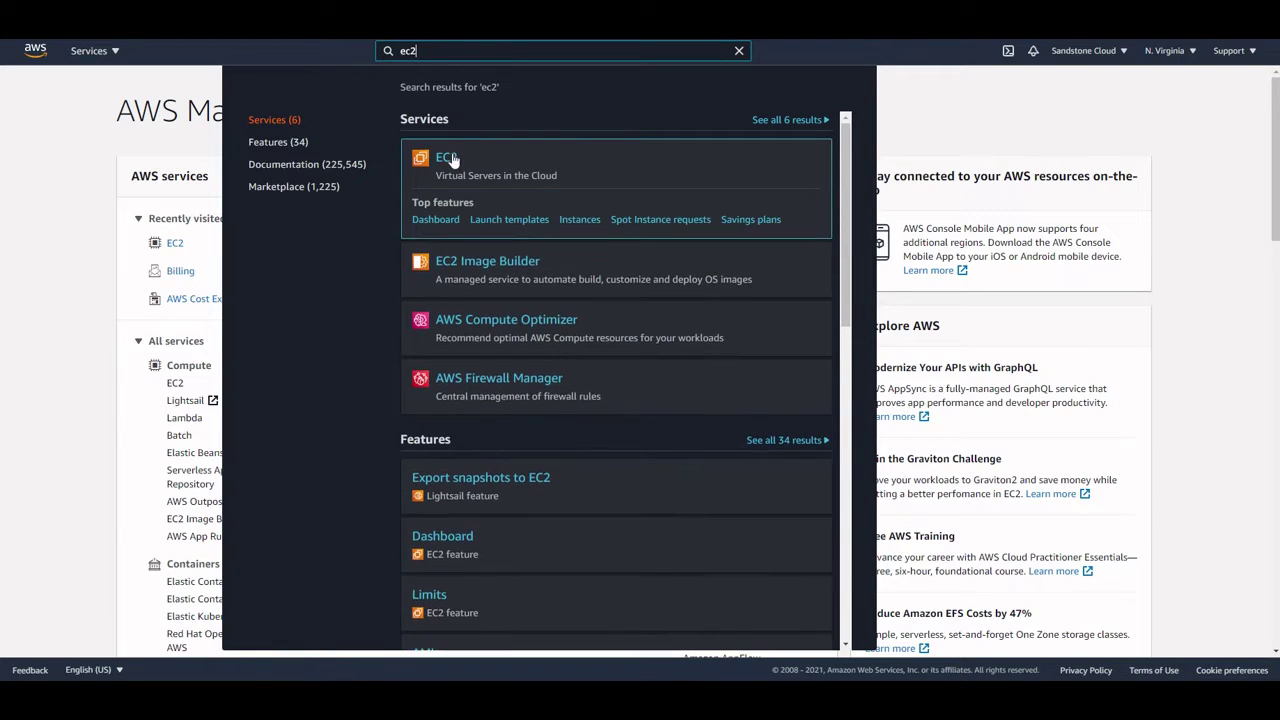
{"action": "left_click", "coordinate": [446, 162]}
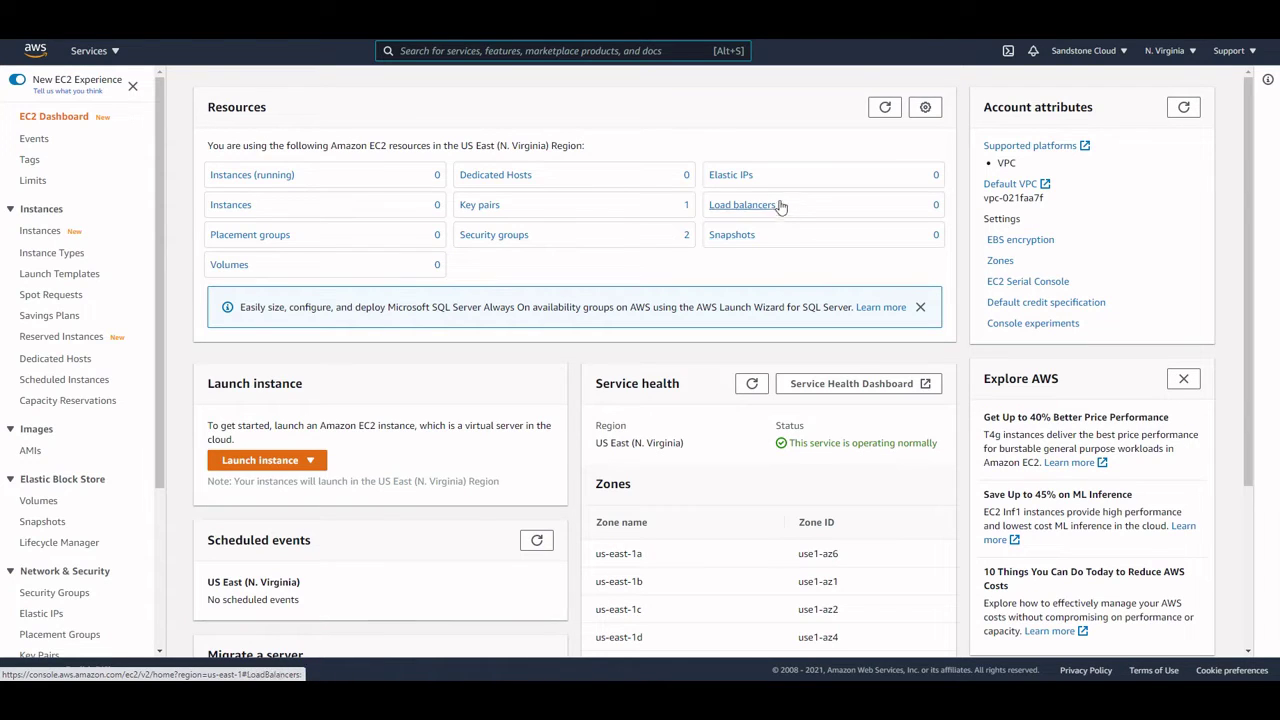
{"action": "left_click", "coordinate": [232, 205]}
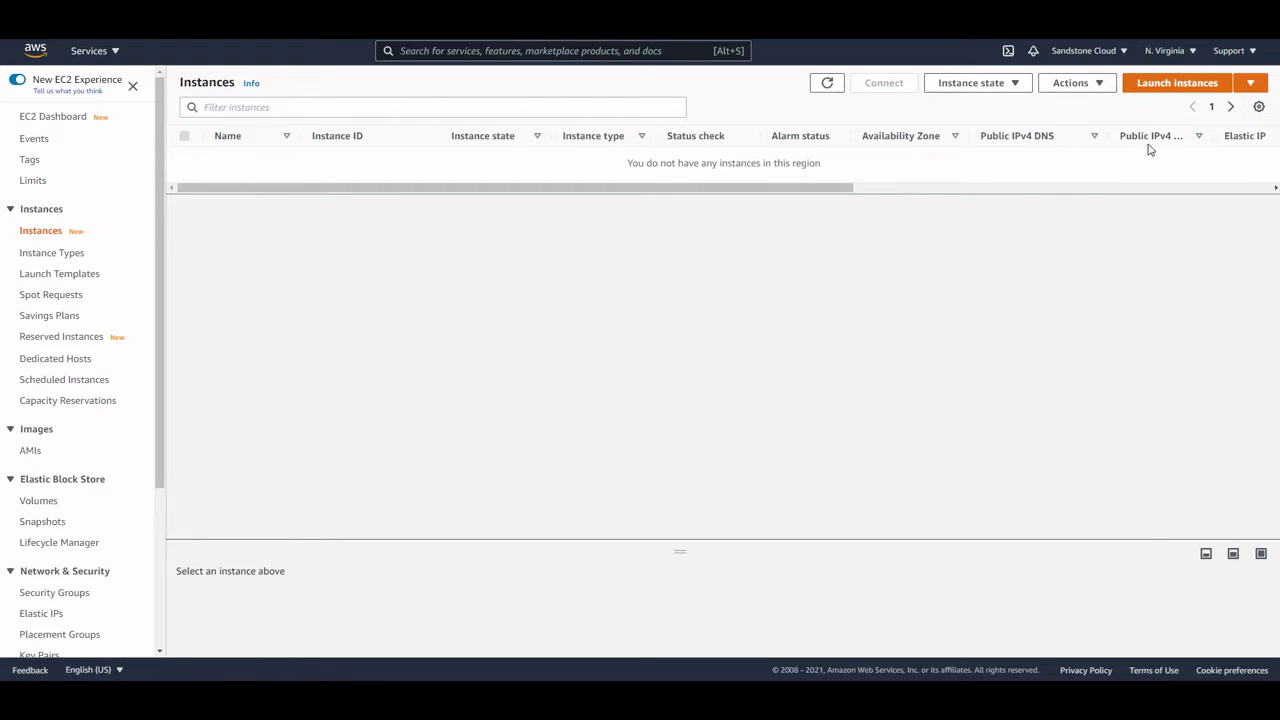
{"action": "left_click", "coordinate": [1250, 83]}
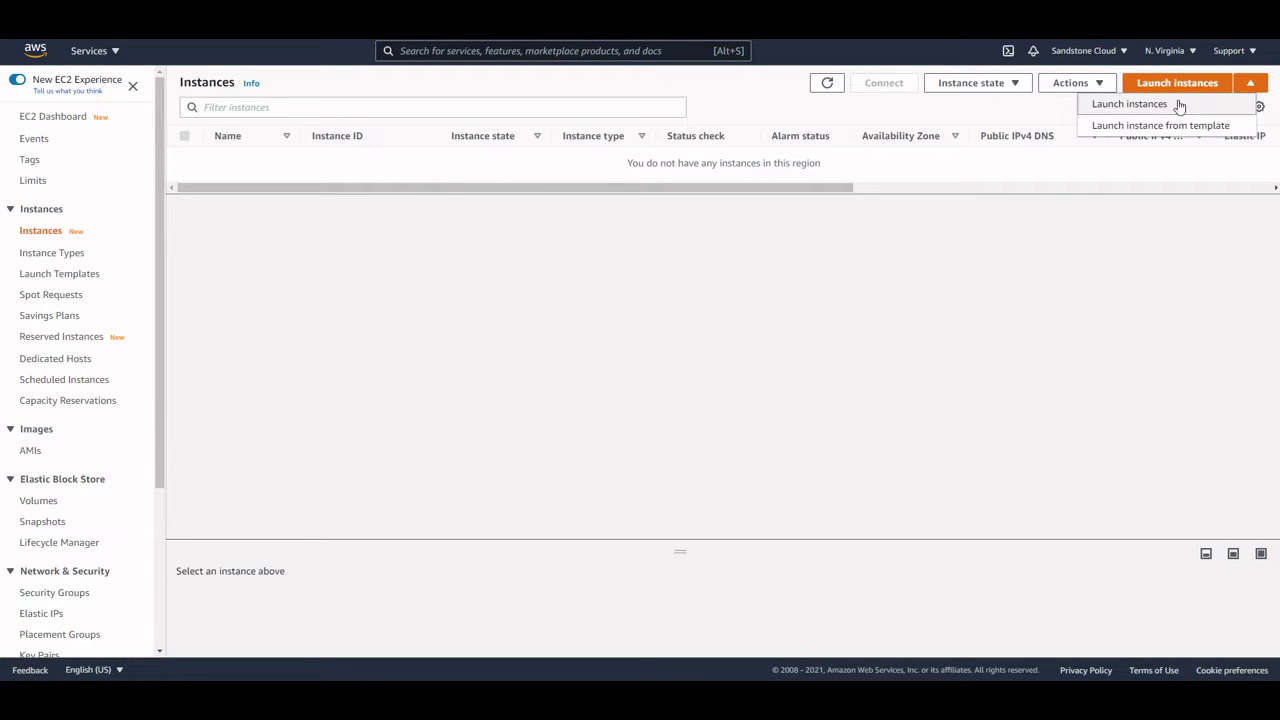
{"action": "left_click", "coordinate": [1171, 103]}
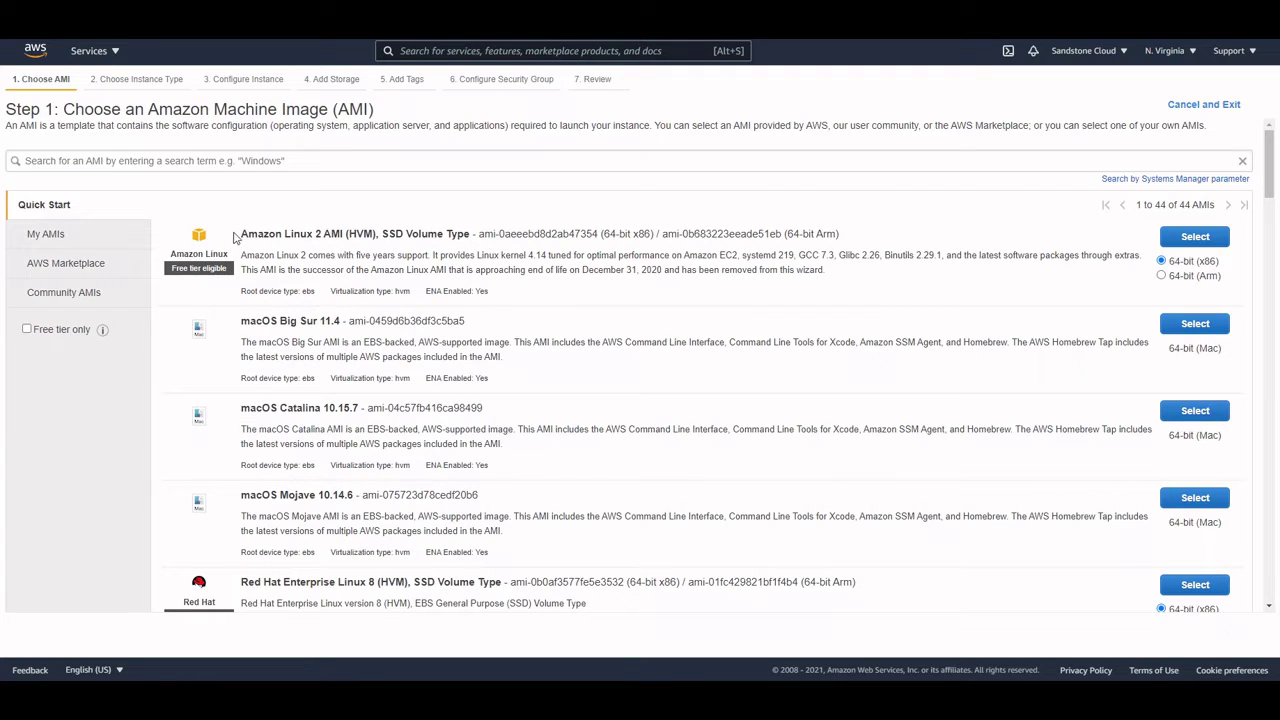
Step: Choose Amazon Linux 2 AMI (HVM), SSD Volume Type in 64-bit (x86) and accept the t2.micro instance type
{"action": "left_click_drag", "start_coordinate": [234, 235], "coordinate": [347, 234]}
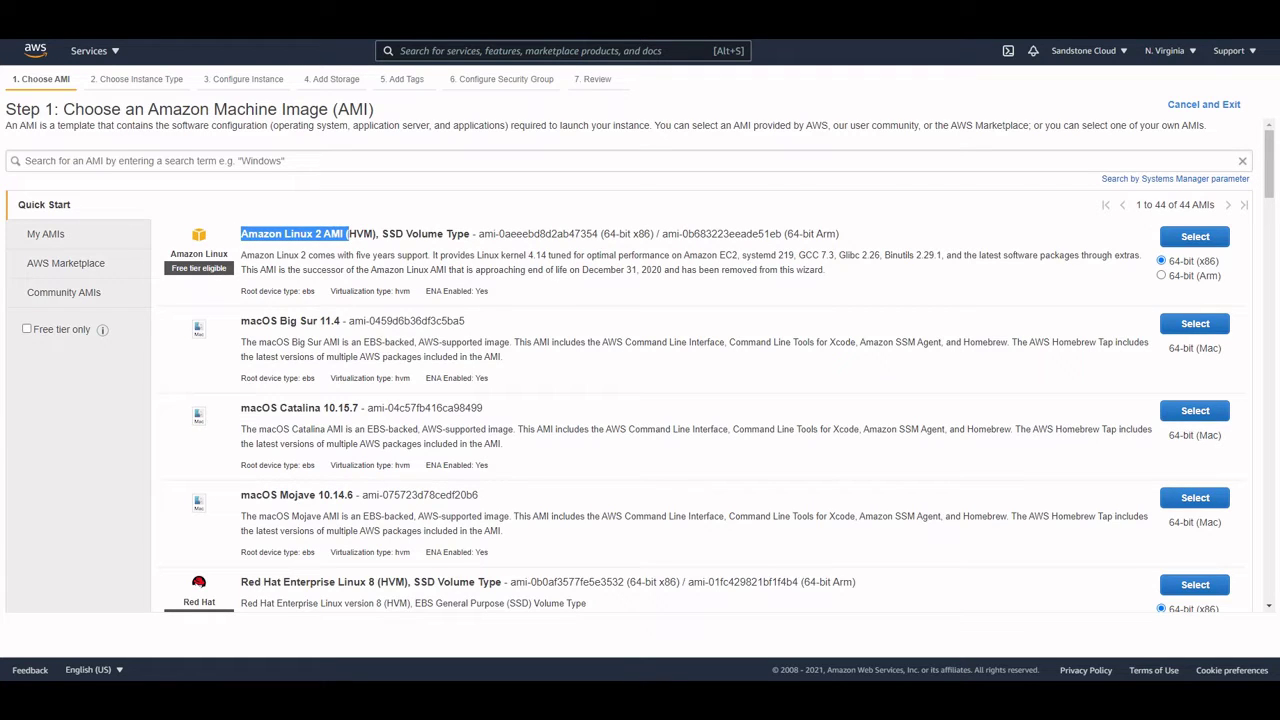
{"action": "left_click_drag", "start_coordinate": [234, 267], "coordinate": [171, 279]}
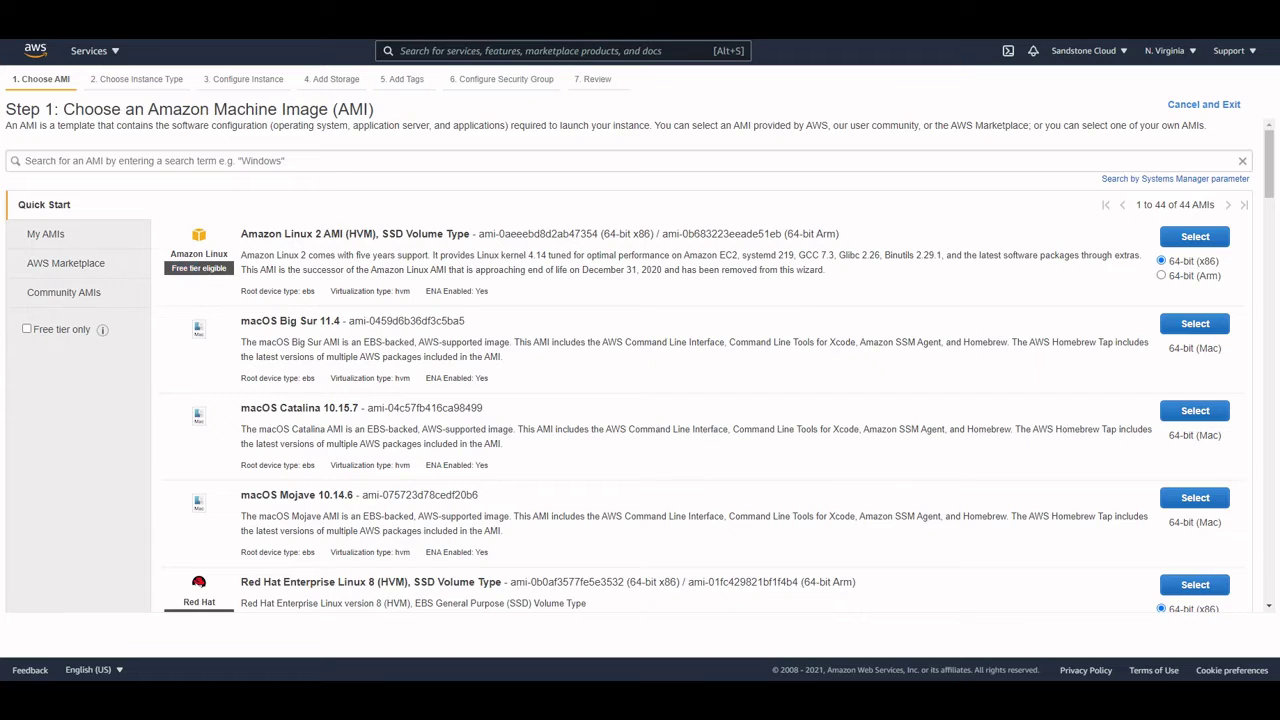
{"action": "left_click", "coordinate": [1185, 236]}
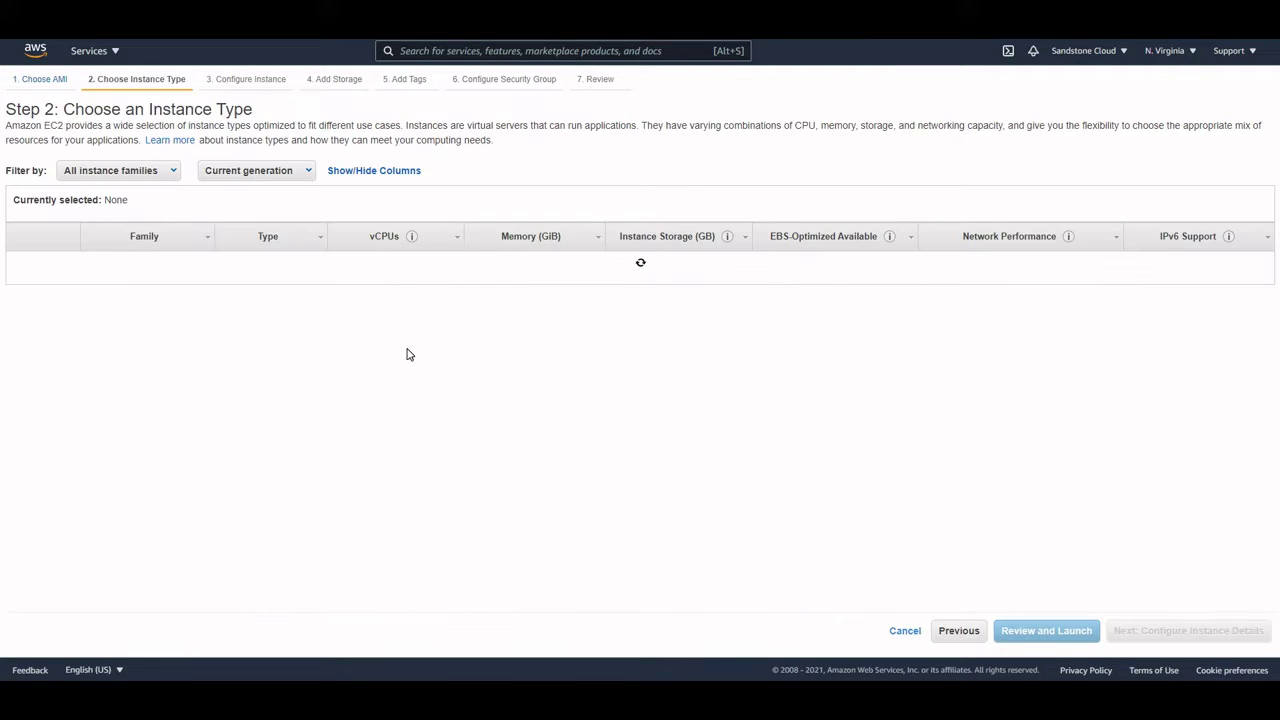
{"action": "mouse_move", "coordinate": [295, 305]}
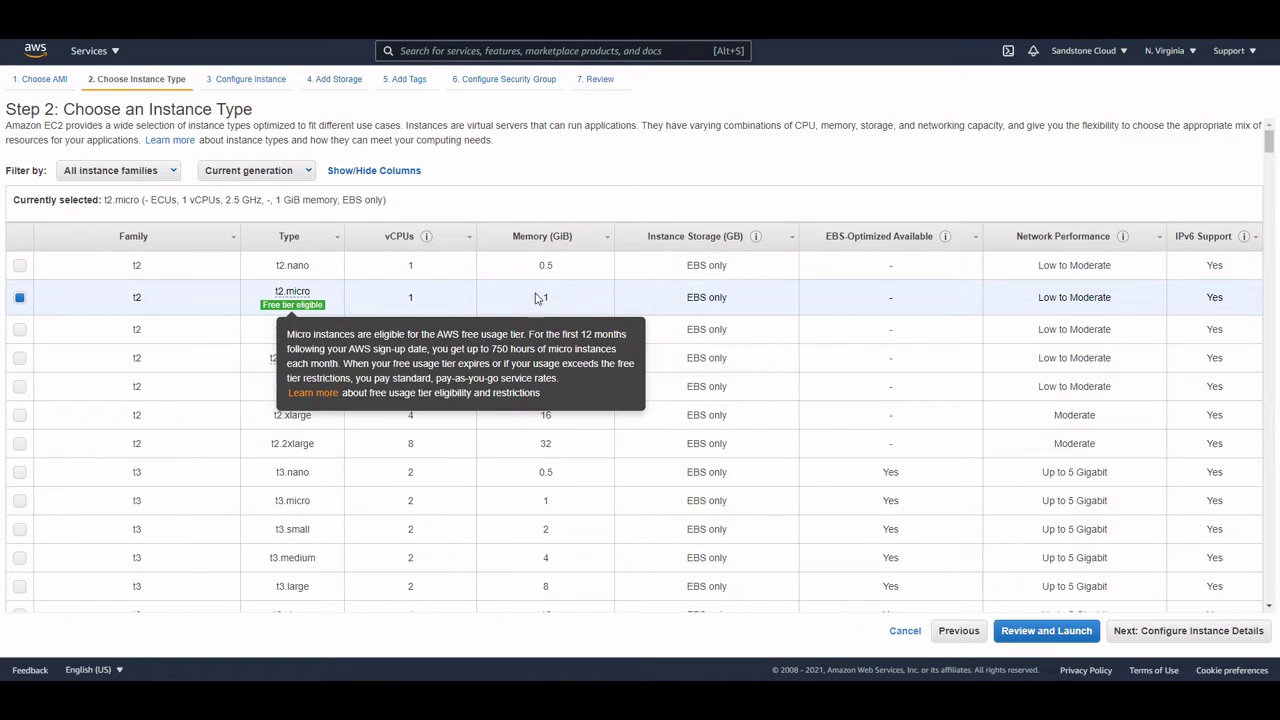
{"action": "left_click", "coordinate": [1207, 637]}
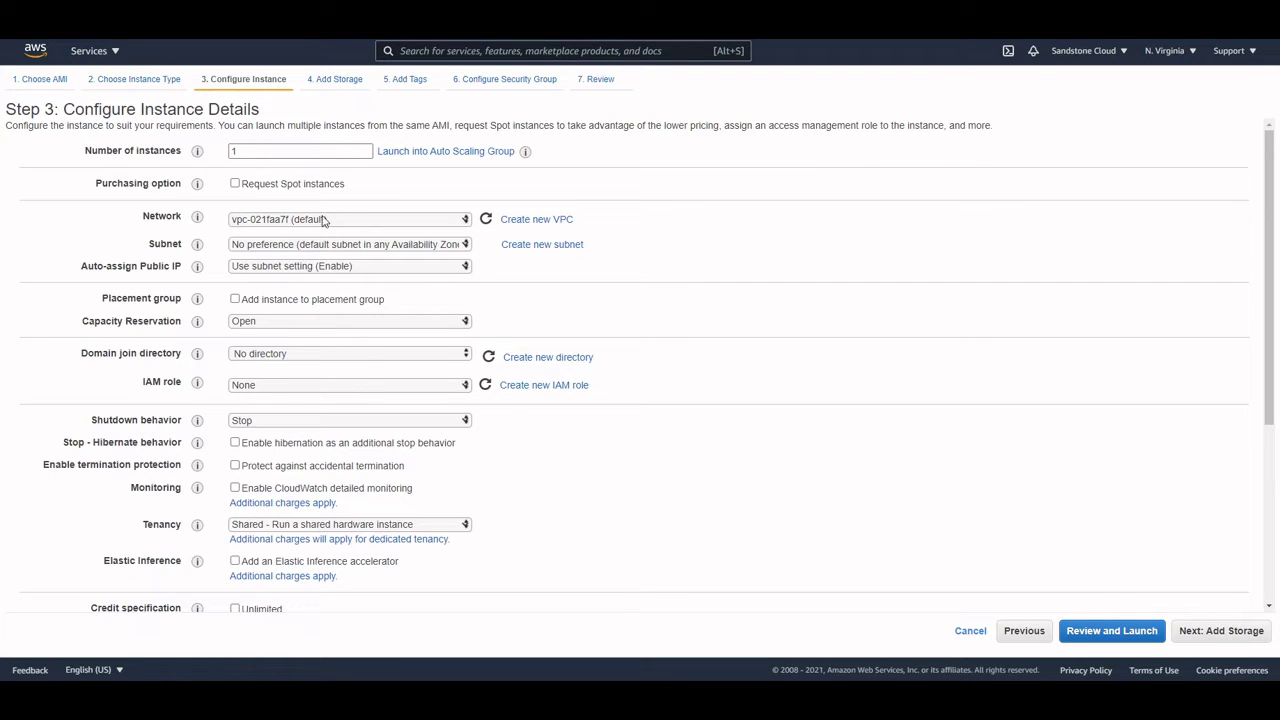
Step: Keep the default VPC and the no-preference subnet in the instance details and continue to the storage settings
{"action": "left_click", "coordinate": [367, 222]}
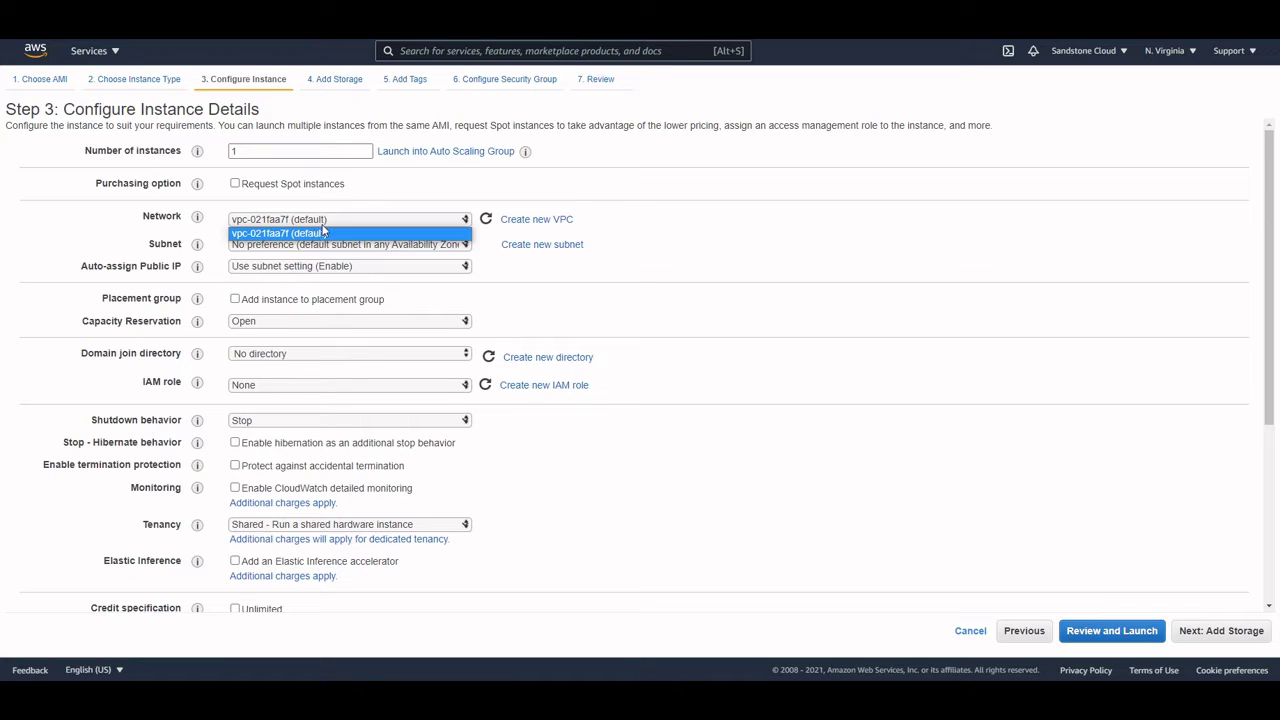
{"action": "left_click", "coordinate": [333, 222]}
{"action": "left_click", "coordinate": [368, 246]}
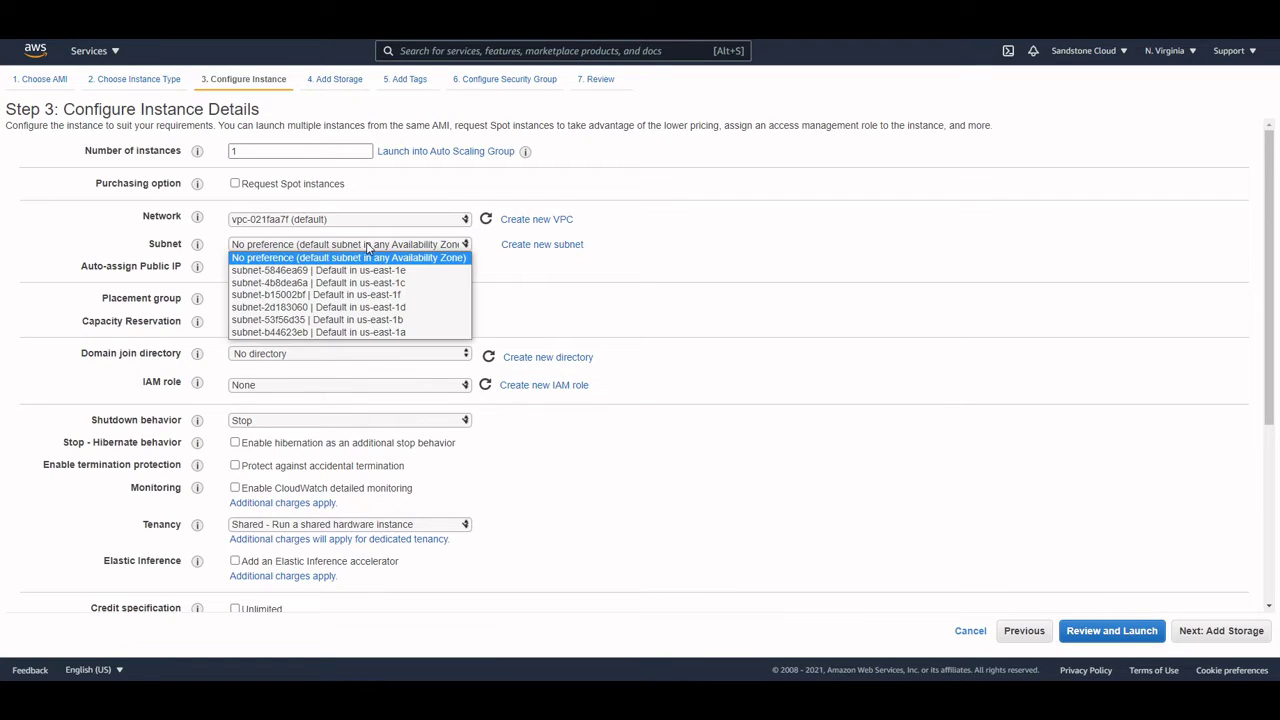
{"action": "left_click", "coordinate": [363, 243]}
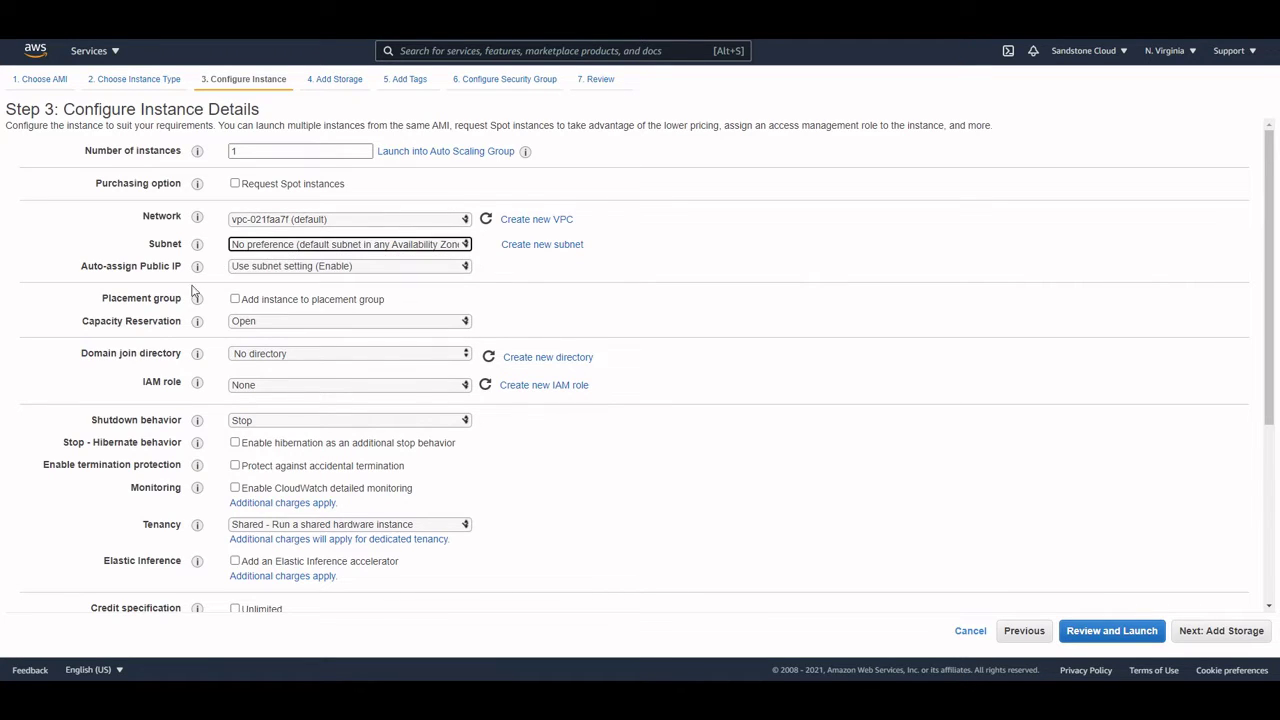
{"action": "scroll", "coordinate": [193, 292], "scroll_direction": "down", "scroll_amount": 3}
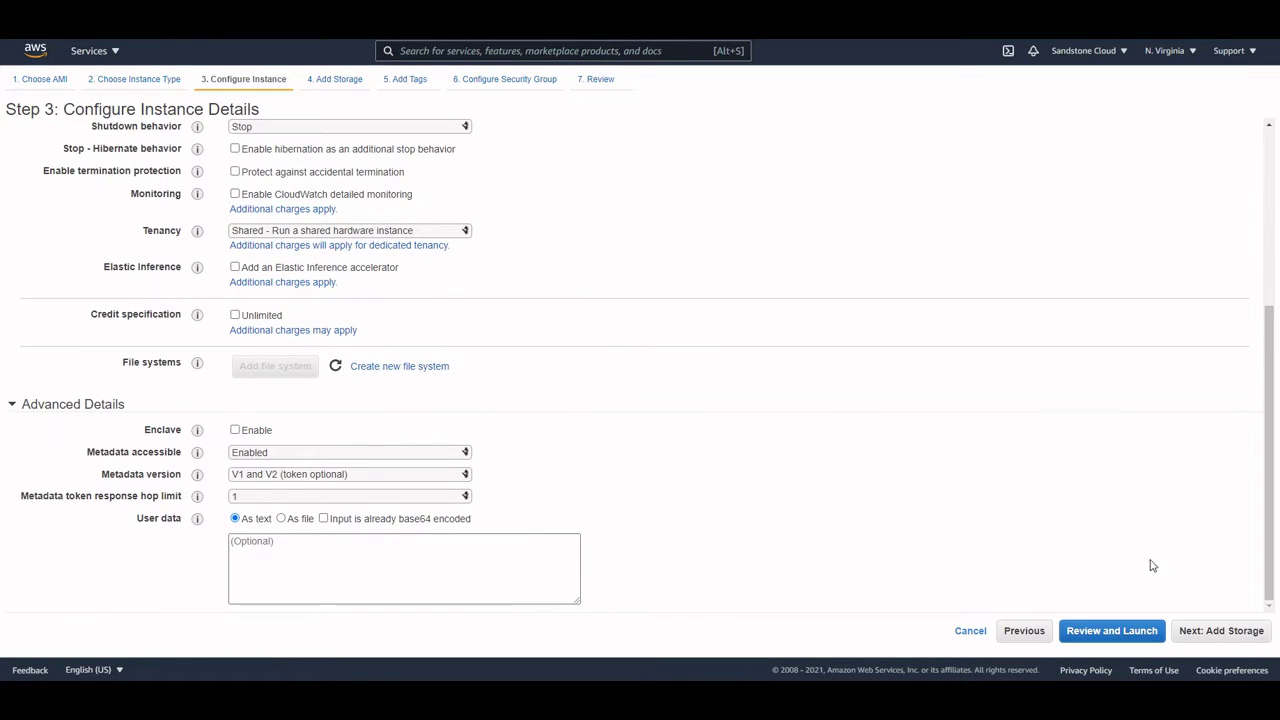
{"action": "left_click", "coordinate": [1228, 634]}
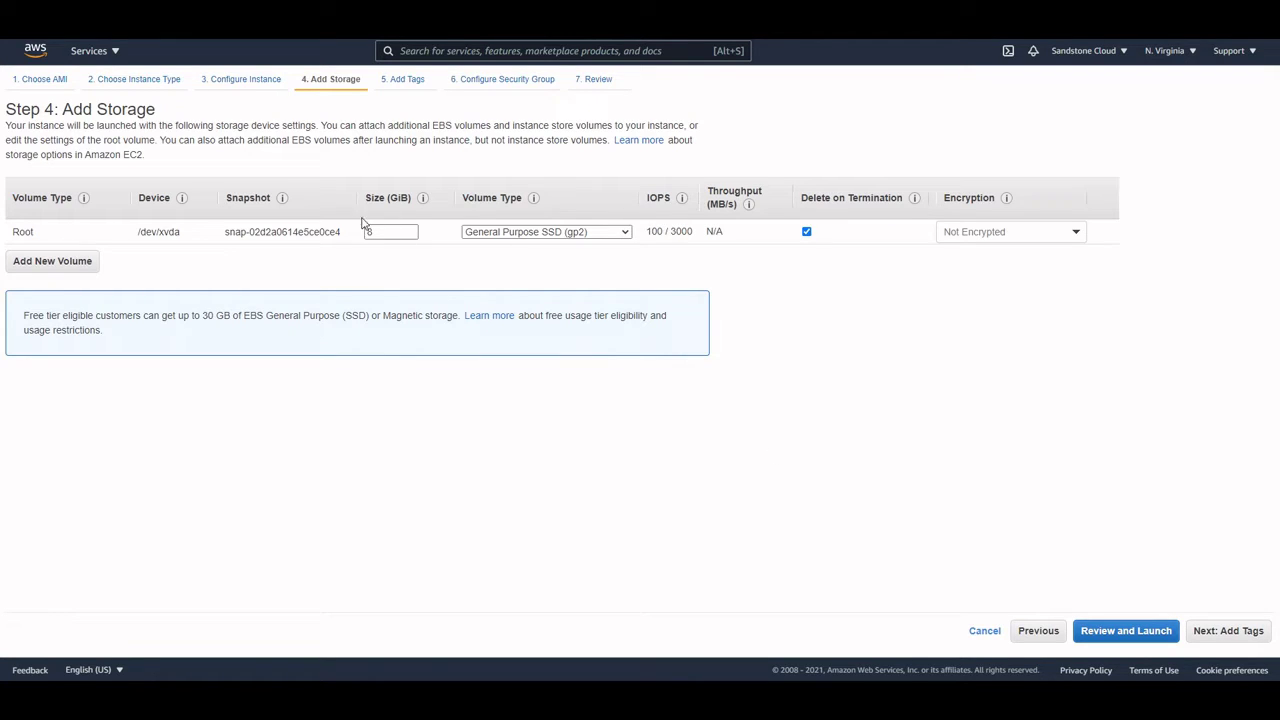
Step: Keep General Purpose SSD (gp2) as the root volume type and continue to the tags
{"action": "left_click", "coordinate": [580, 234]}
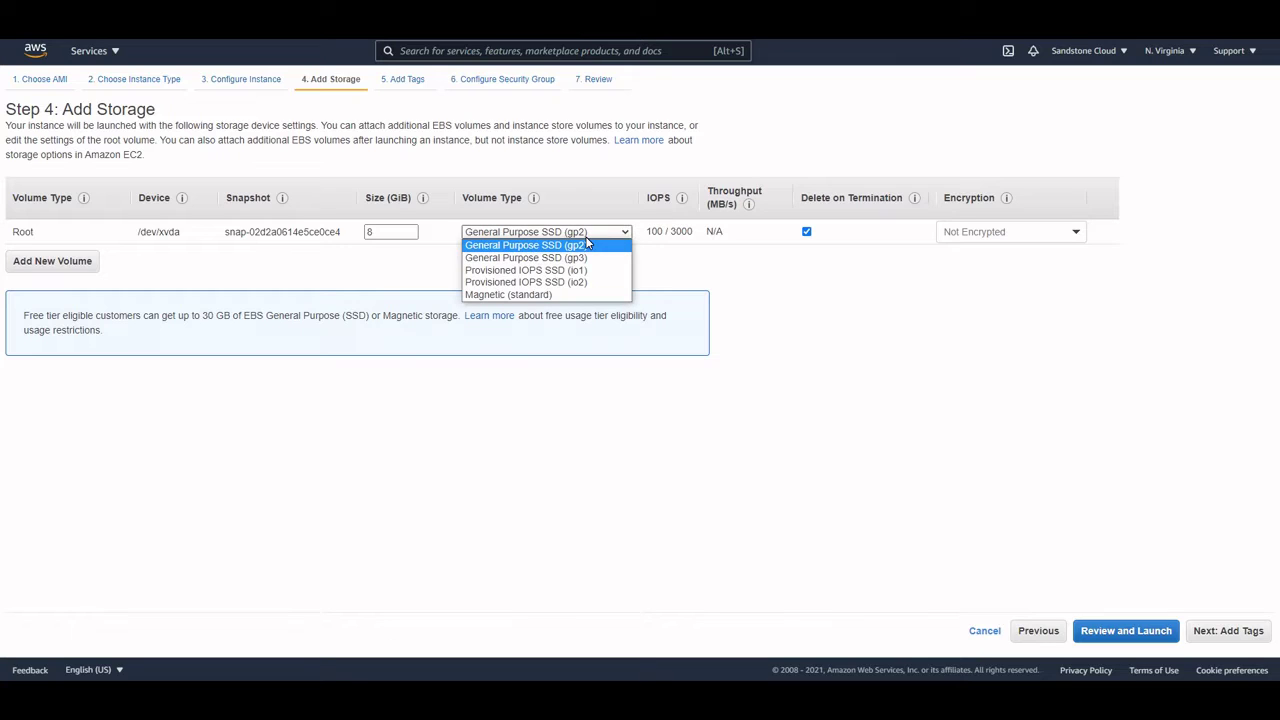
{"action": "left_click", "coordinate": [584, 242]}
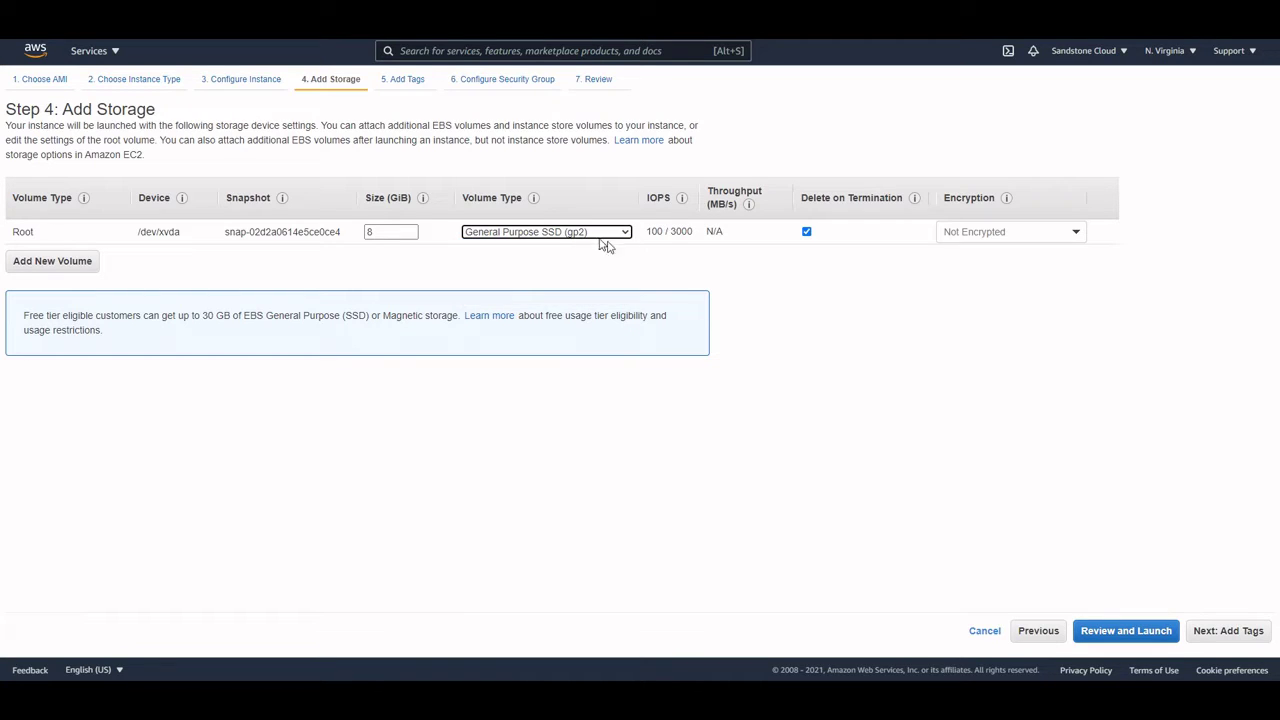
{"action": "left_click", "coordinate": [1230, 632]}
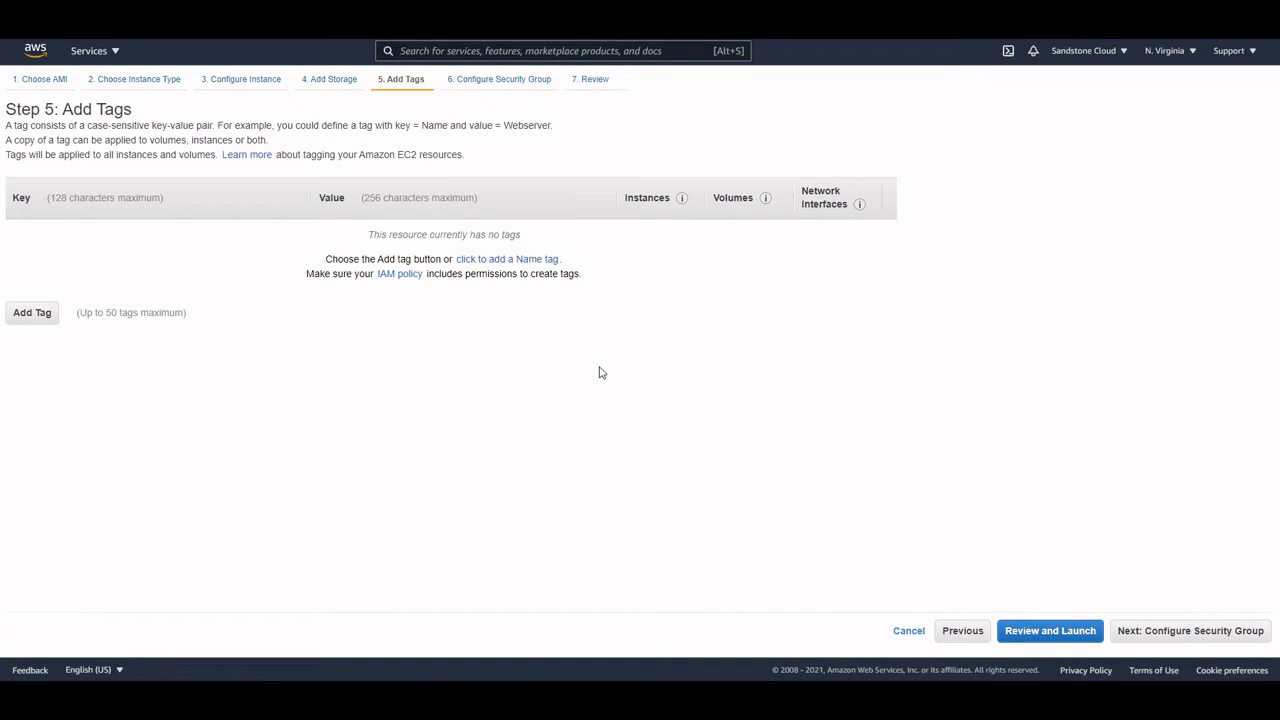
Step: Add a blank tag row, remove it again, and continue to the security group configuration without tags
{"action": "left_click", "coordinate": [27, 313]}
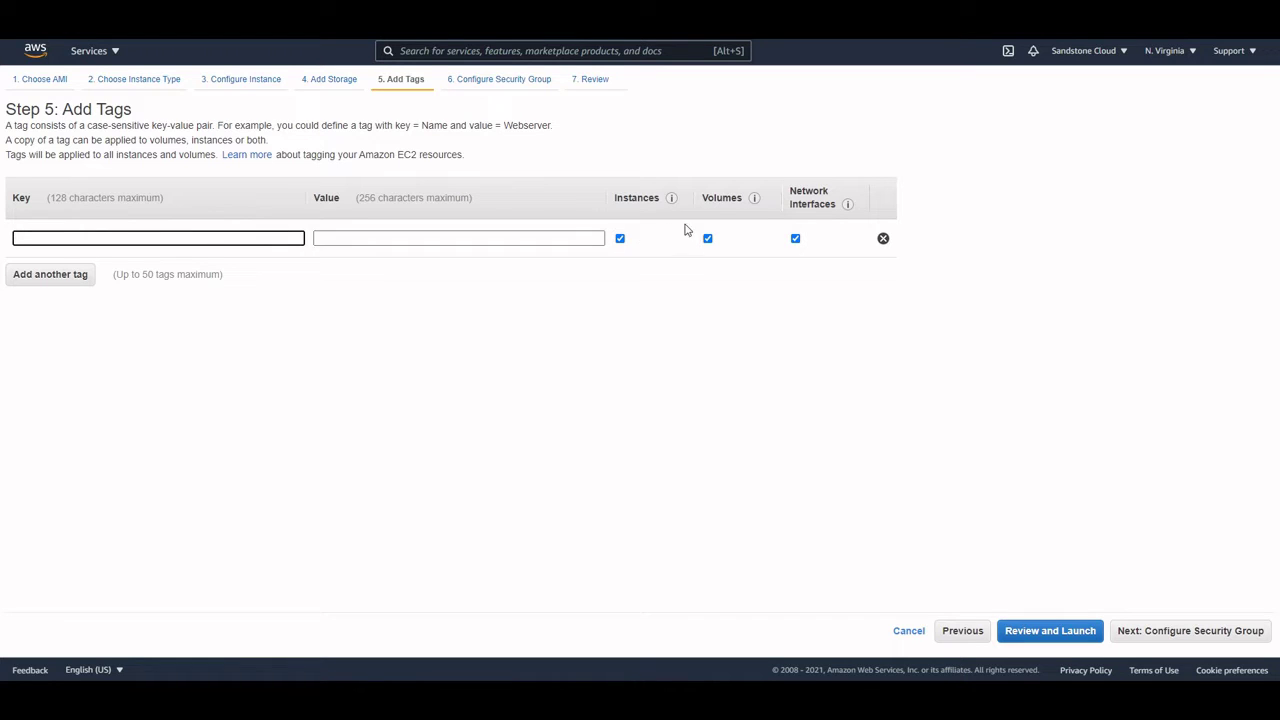
{"action": "left_click", "coordinate": [883, 240]}
{"action": "left_click", "coordinate": [1182, 630]}
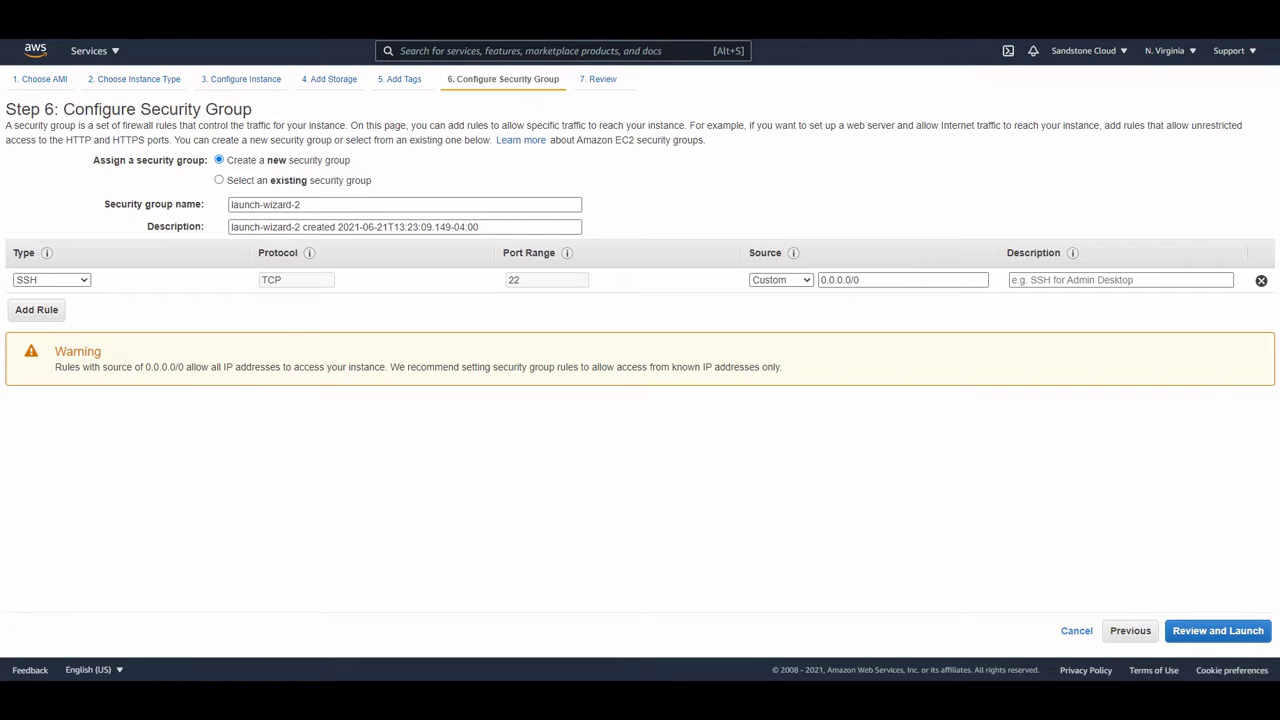
Step: Keep the option to create a new security group and choose SSH as its rule type
{"action": "left_click", "coordinate": [219, 181]}
{"action": "left_click", "coordinate": [219, 160]}
{"action": "left_click", "coordinate": [84, 280]}
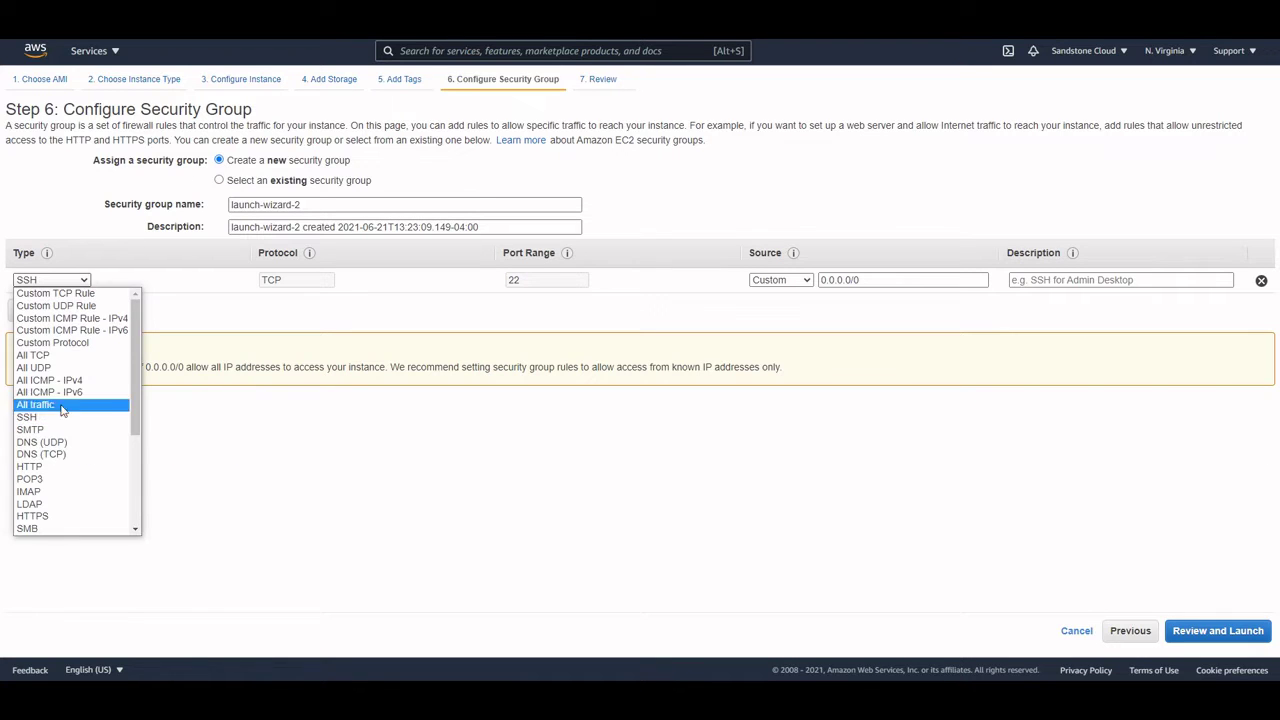
{"action": "scroll", "coordinate": [57, 441], "scroll_direction": "down", "scroll_amount": 3}
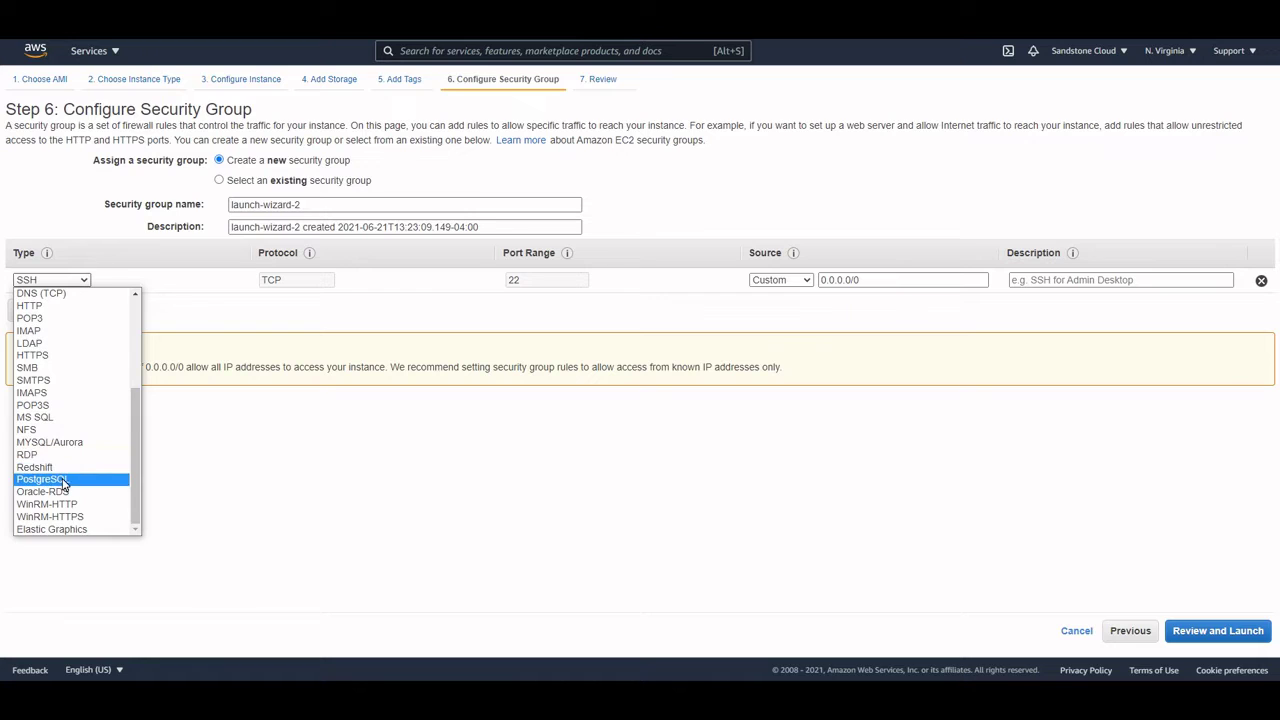
{"action": "scroll", "coordinate": [63, 485], "scroll_direction": "up", "scroll_amount": 3}
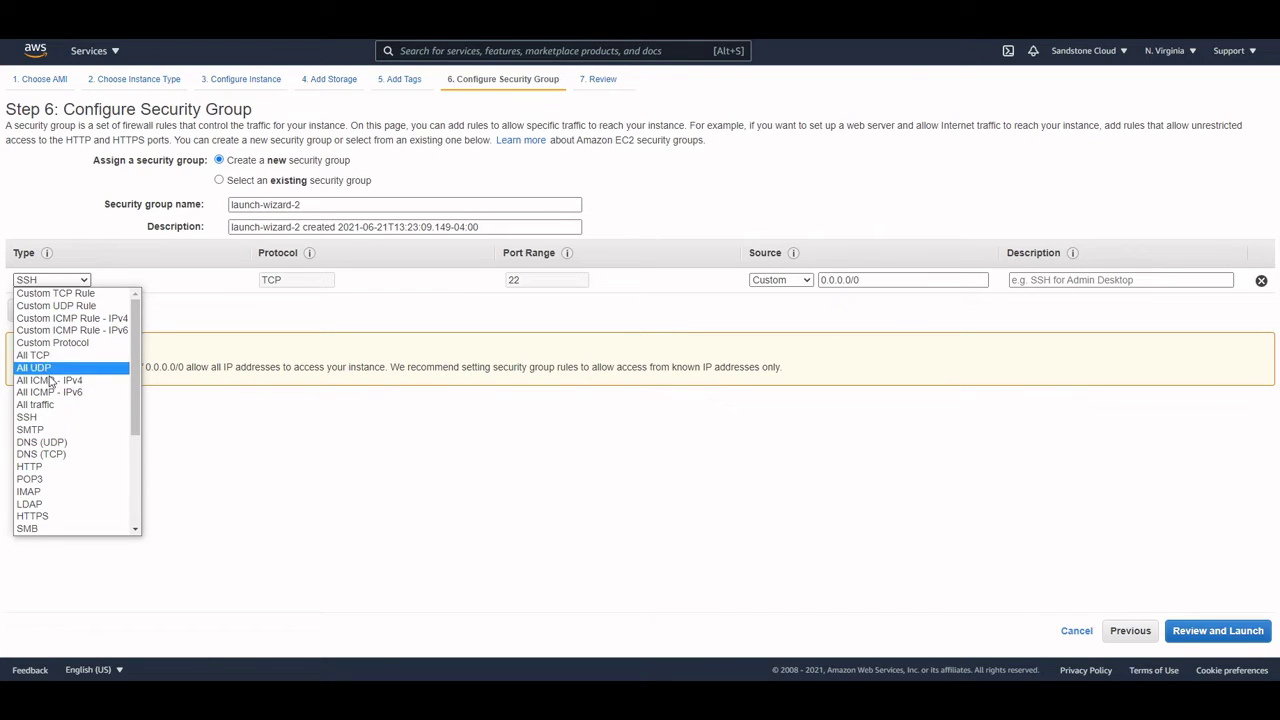
{"action": "left_click", "coordinate": [44, 421]}
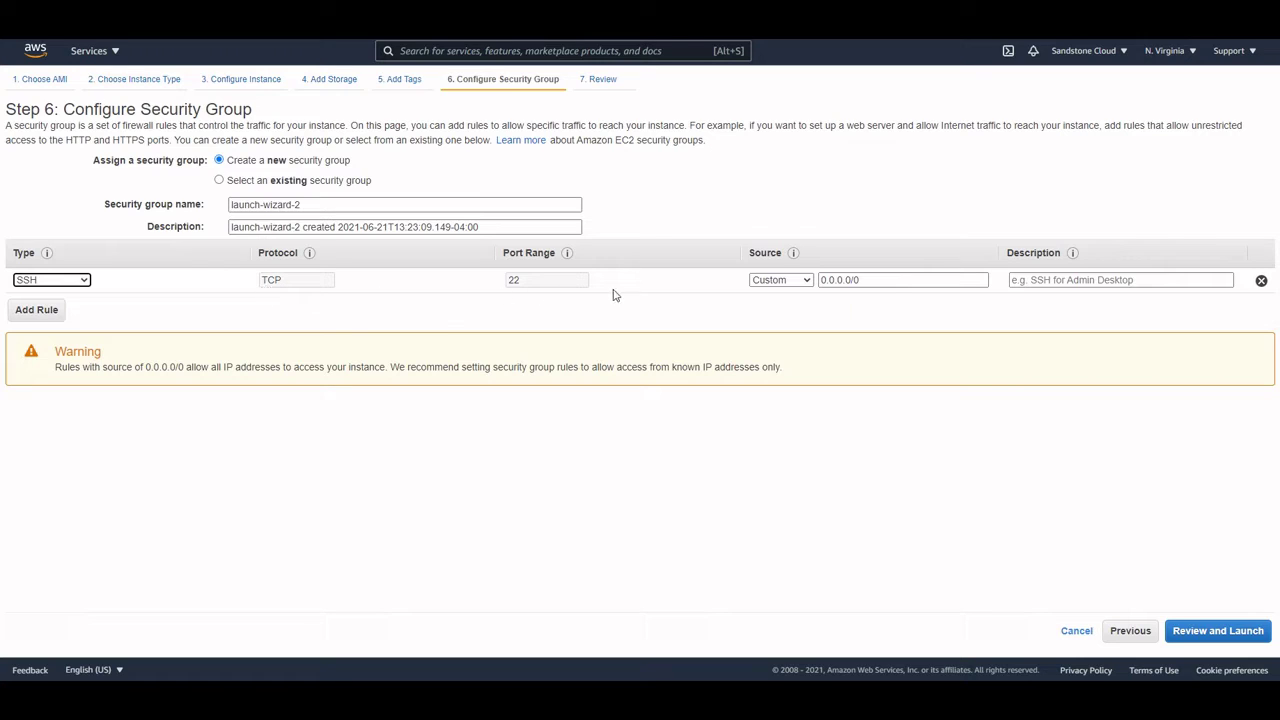
Step: Set the SSH rule's source to Anywhere, describe it as "ssh for ec2" and proceed to the launch review
{"action": "left_click", "coordinate": [778, 281]}
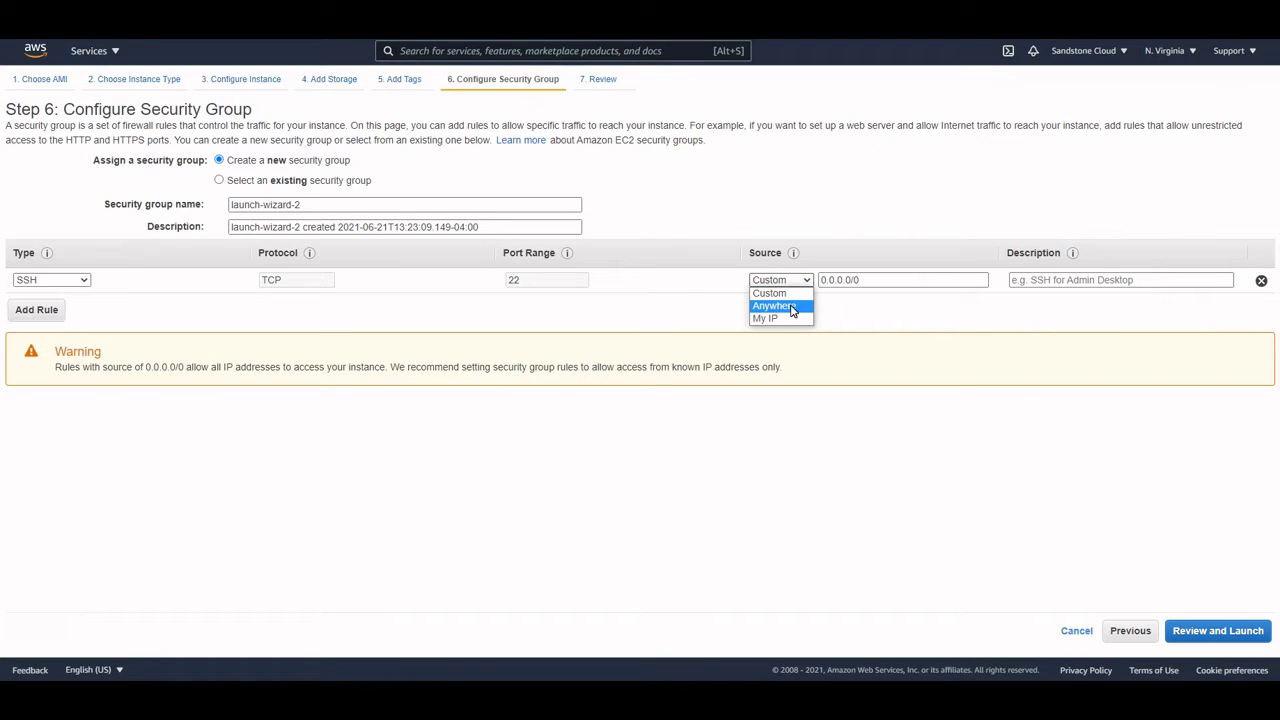
{"action": "left_click", "coordinate": [793, 308]}
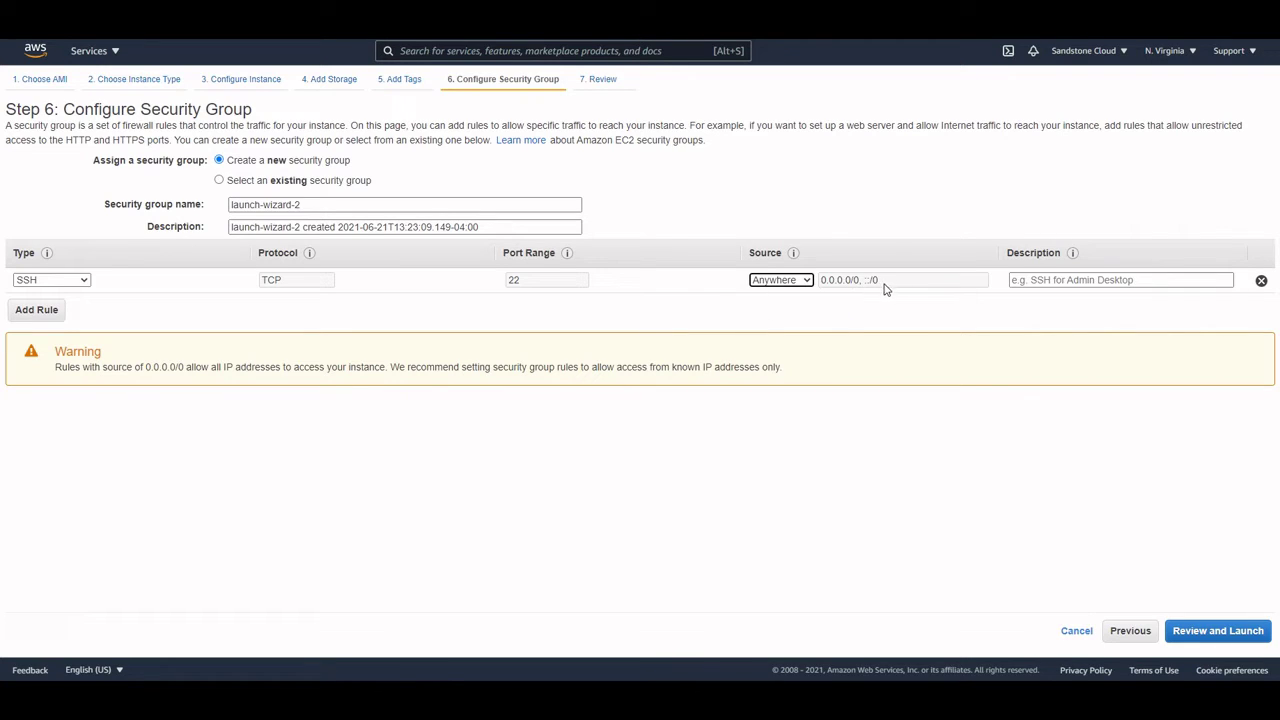
{"action": "left_click", "coordinate": [1011, 280]}
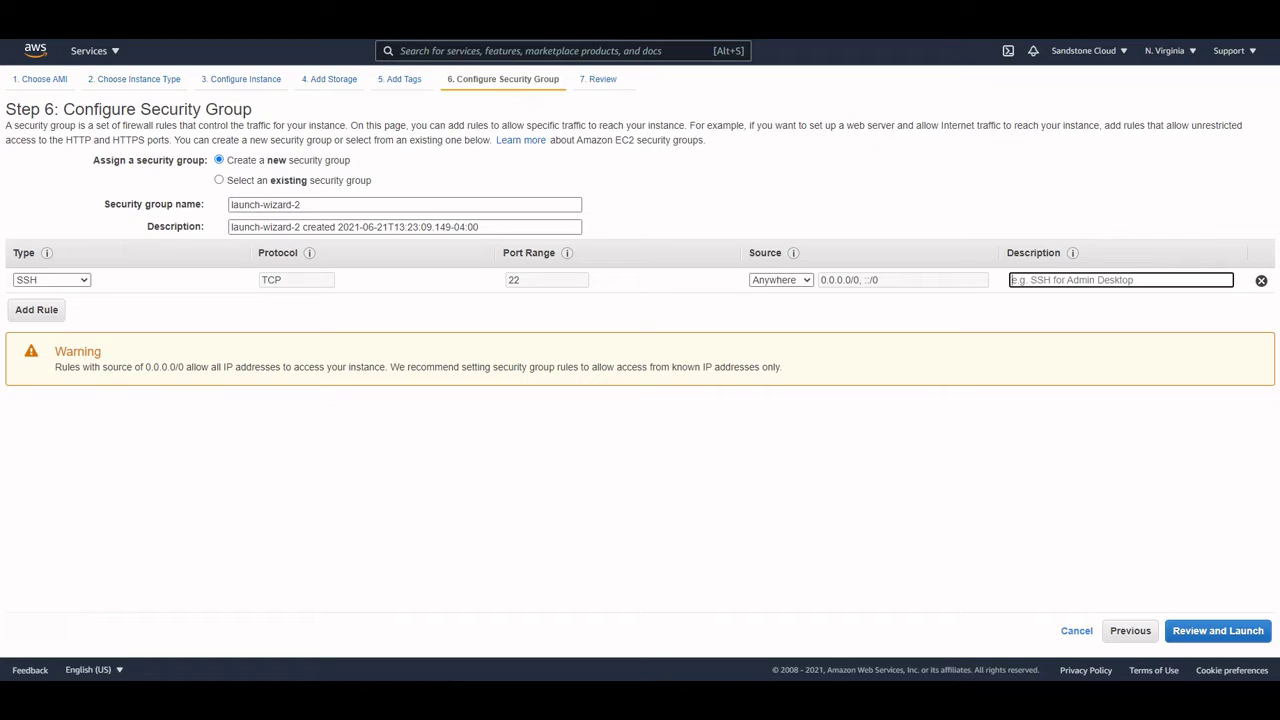
{"action": "type", "text": "ssh f"}
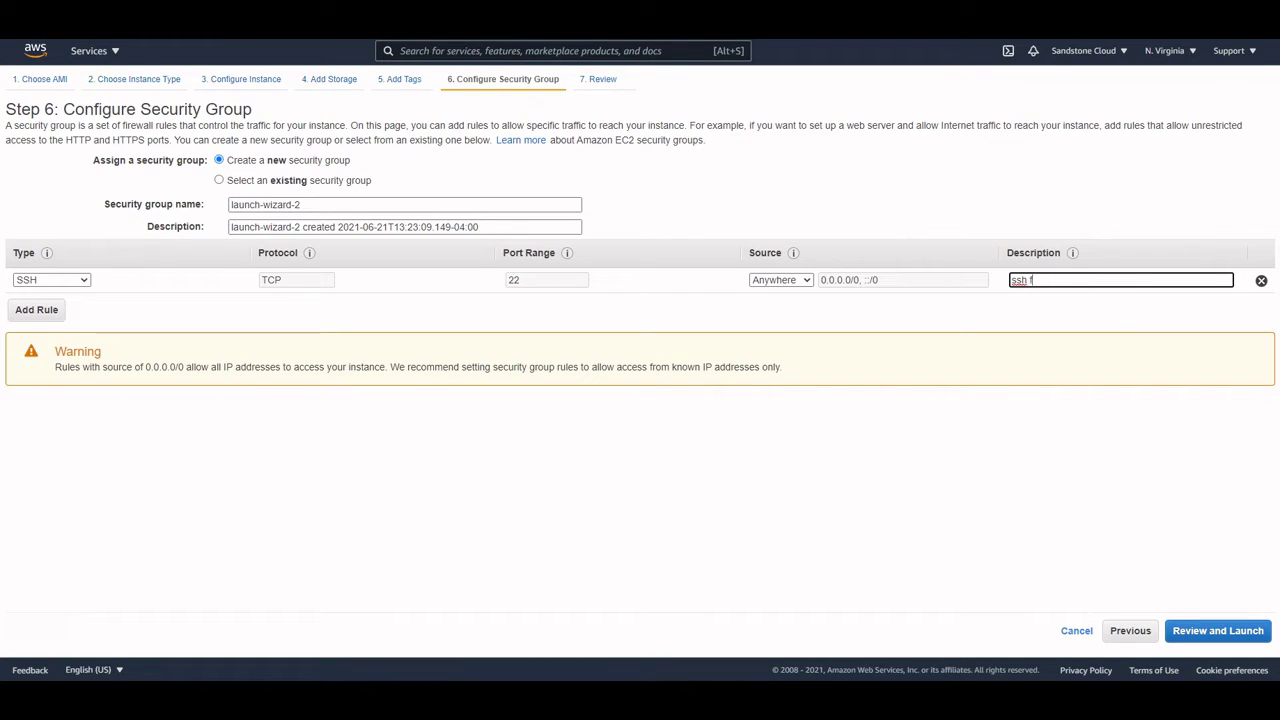
{"action": "type", "text": "or ec2"}
{"action": "left_click", "coordinate": [1225, 634]}
Step: Review the launch summary, including the expanded instance details
{"action": "scroll", "coordinate": [332, 320], "scroll_direction": "down", "scroll_amount": 1}
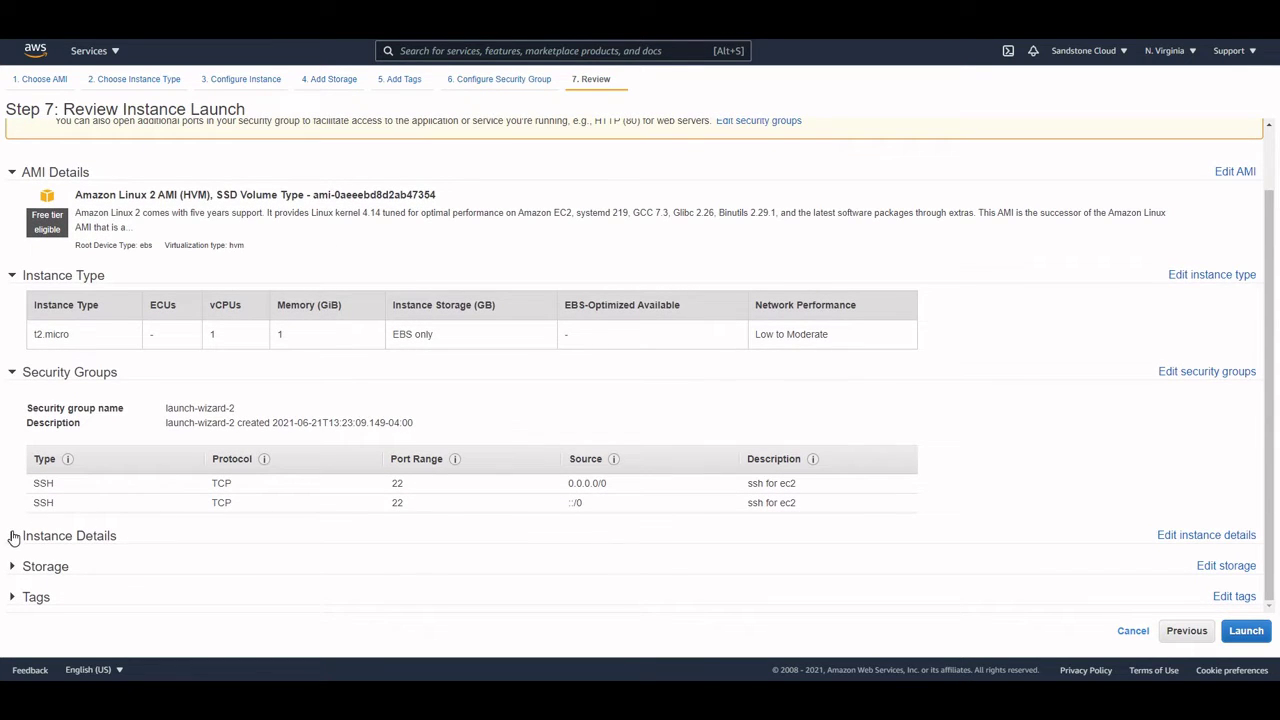
{"action": "left_click", "coordinate": [14, 535]}
{"action": "scroll", "coordinate": [113, 531], "scroll_direction": "down", "scroll_amount": 3}
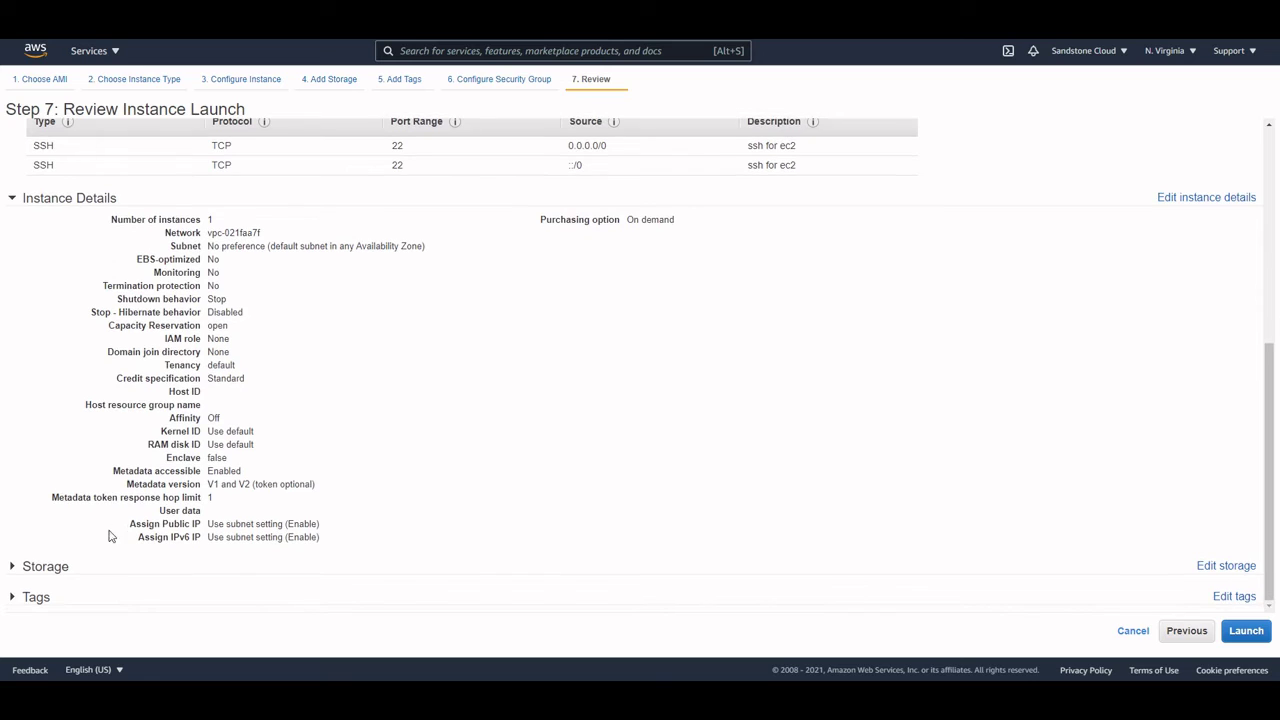
Step: Expand the storage details in the launch review and proceed to the key pair selection
{"action": "left_click", "coordinate": [13, 570]}
{"action": "scroll", "coordinate": [393, 549], "scroll_direction": "down", "scroll_amount": 1}
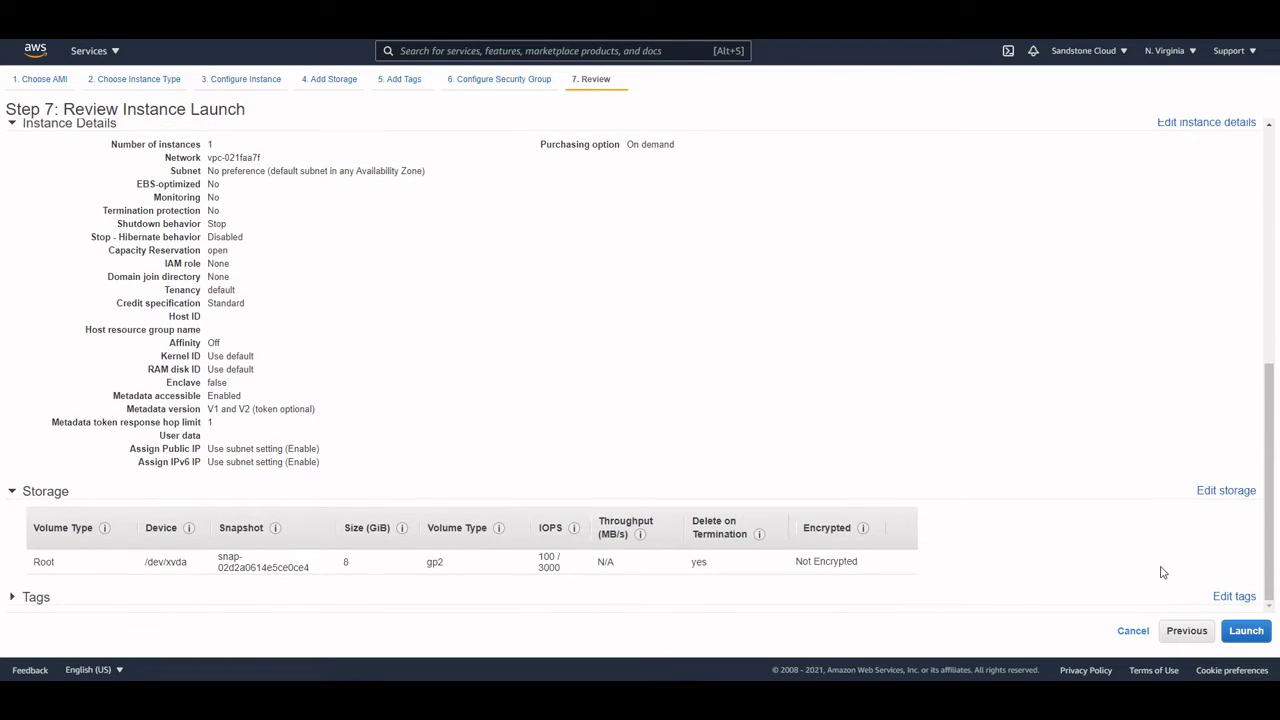
{"action": "left_click", "coordinate": [1250, 634]}
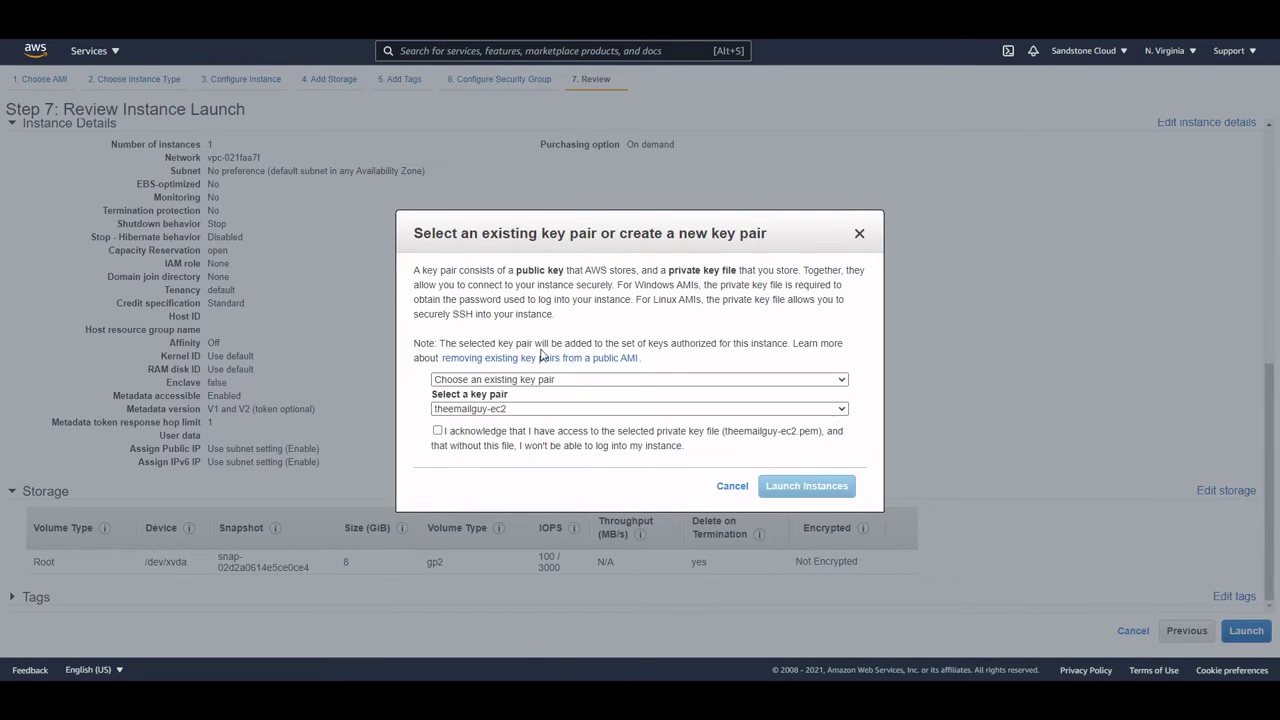
Step: Choose to create a new key pair and try to download it under the name theemailguy-ec2
{"action": "left_click", "coordinate": [517, 380]}
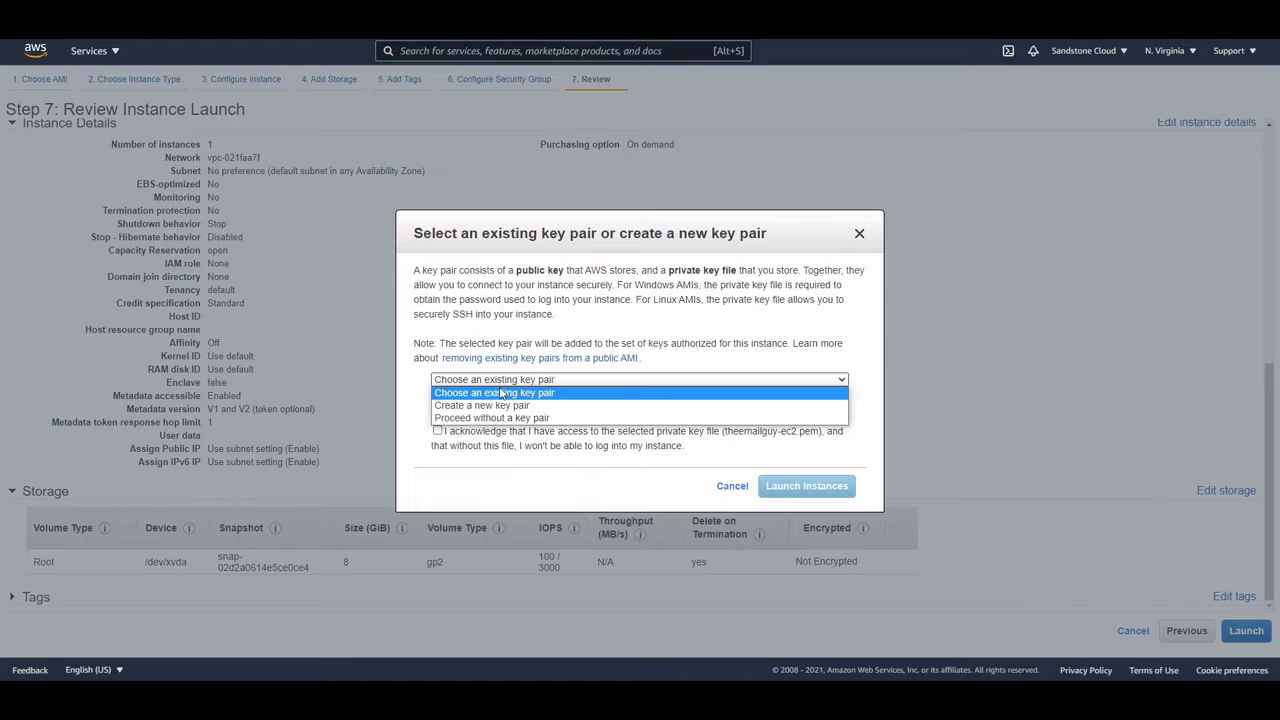
{"action": "left_click", "coordinate": [503, 404]}
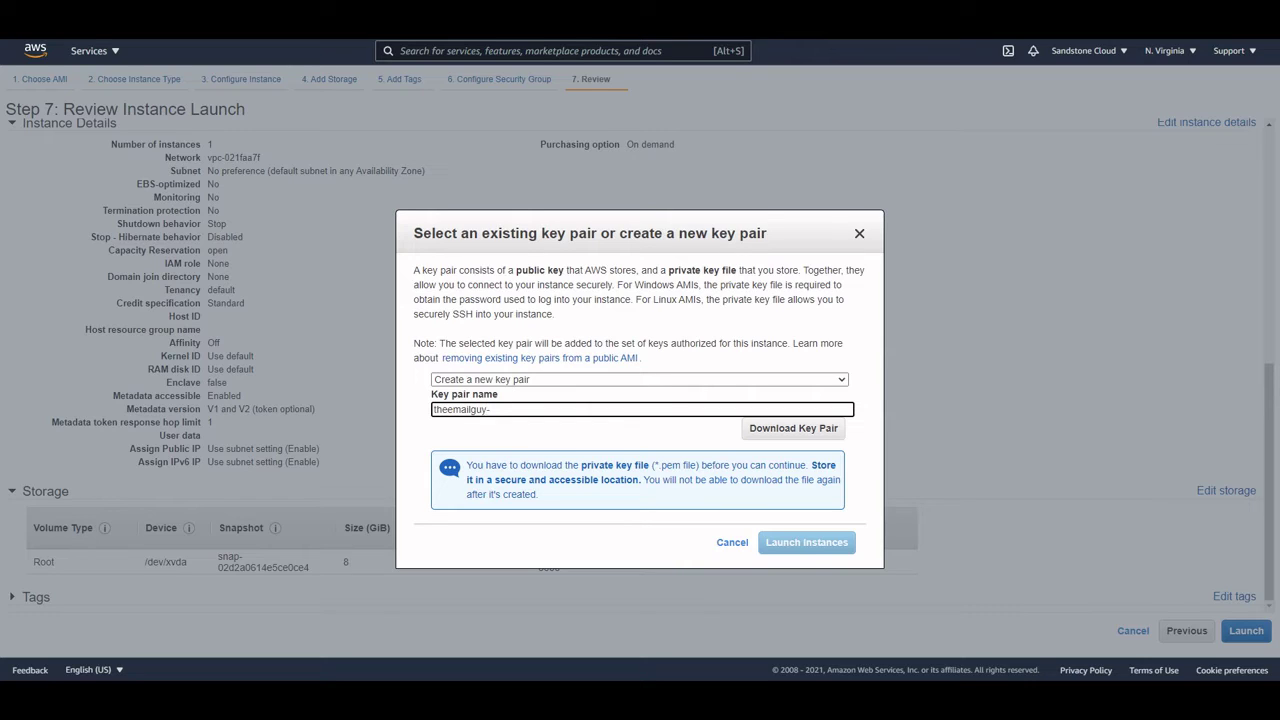
{"action": "type", "text": "theemailguy-ec2"}
{"action": "left_click", "coordinate": [799, 430]}
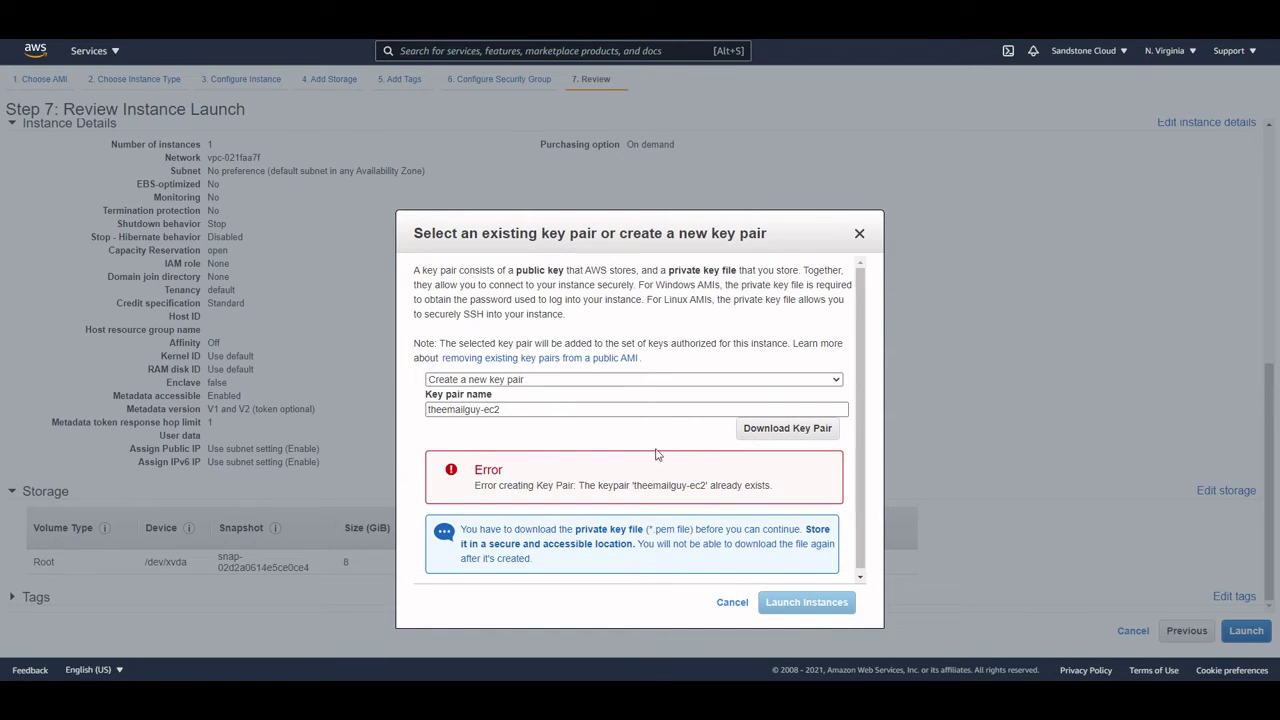
Step: Change the new key pair's name to theemailguy-ec2-2 and download its private key file
{"action": "scroll", "coordinate": [642, 476], "scroll_direction": "down", "scroll_amount": 1}
{"action": "left_click", "coordinate": [602, 406]}
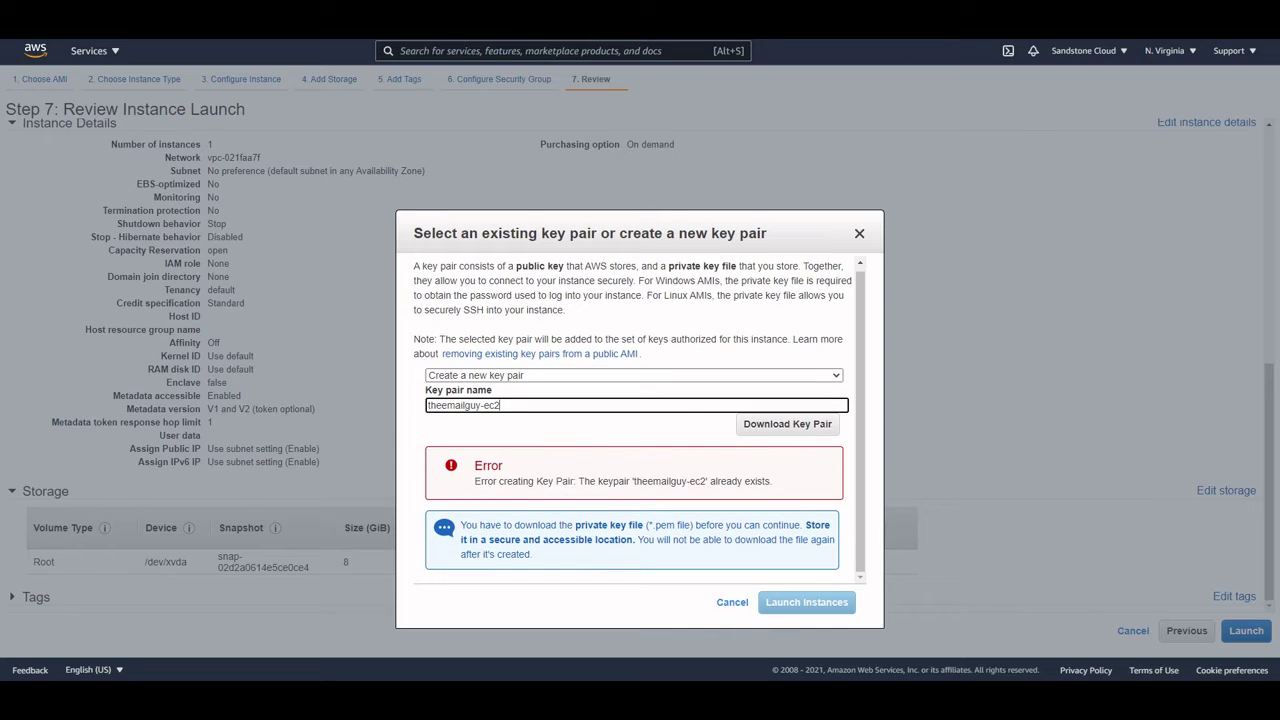
{"action": "type", "text": "-2"}
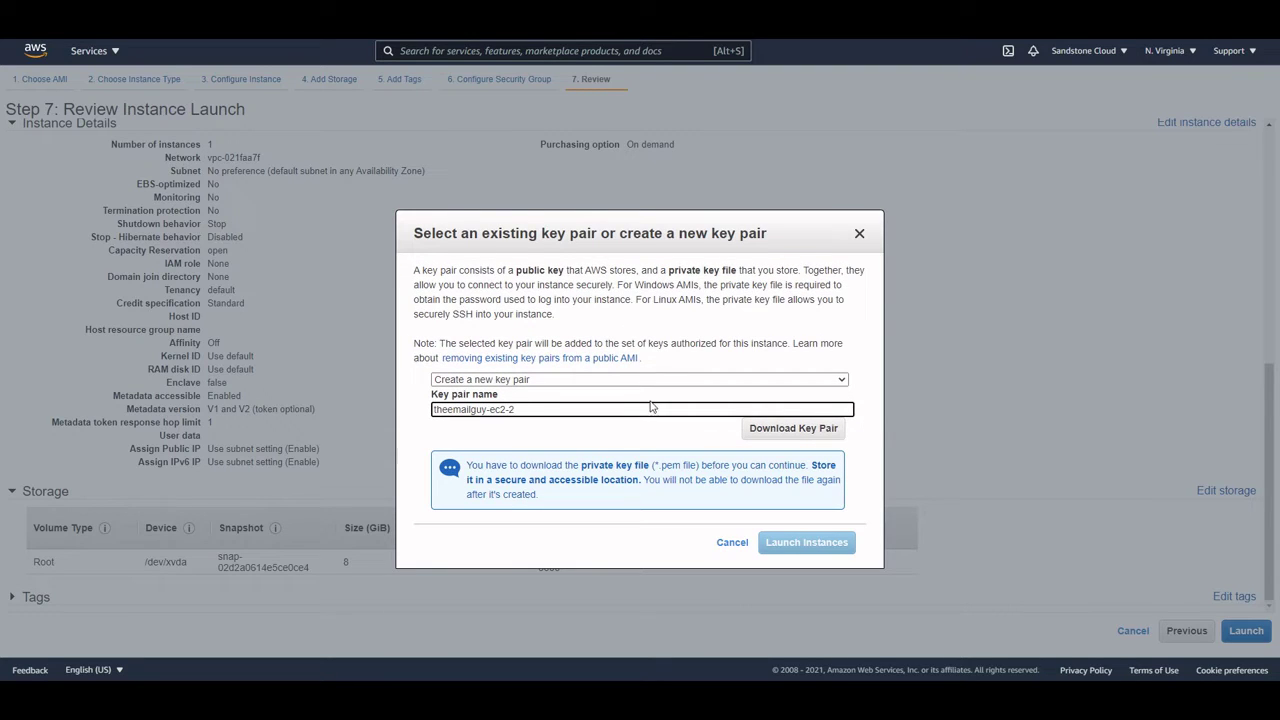
{"action": "left_click", "coordinate": [794, 428]}
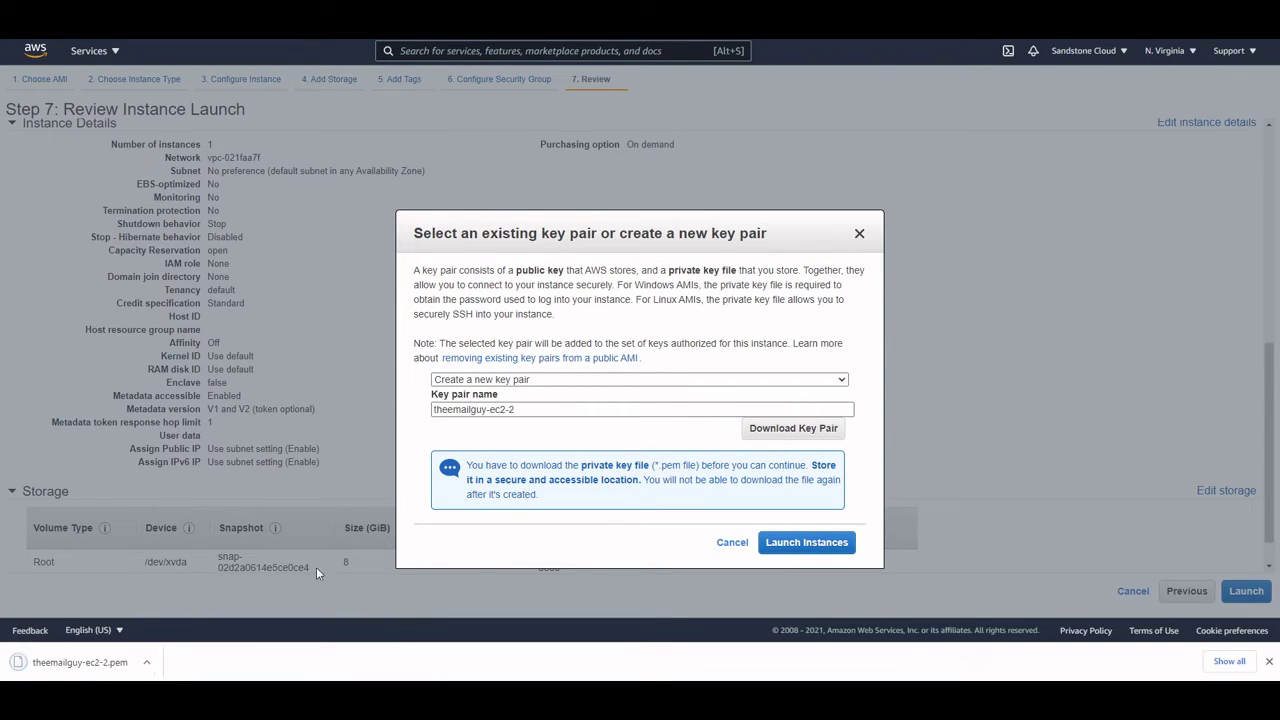
Step: Launch the instance with the new key pair and open the list of instances
{"action": "left_click", "coordinate": [801, 544]}
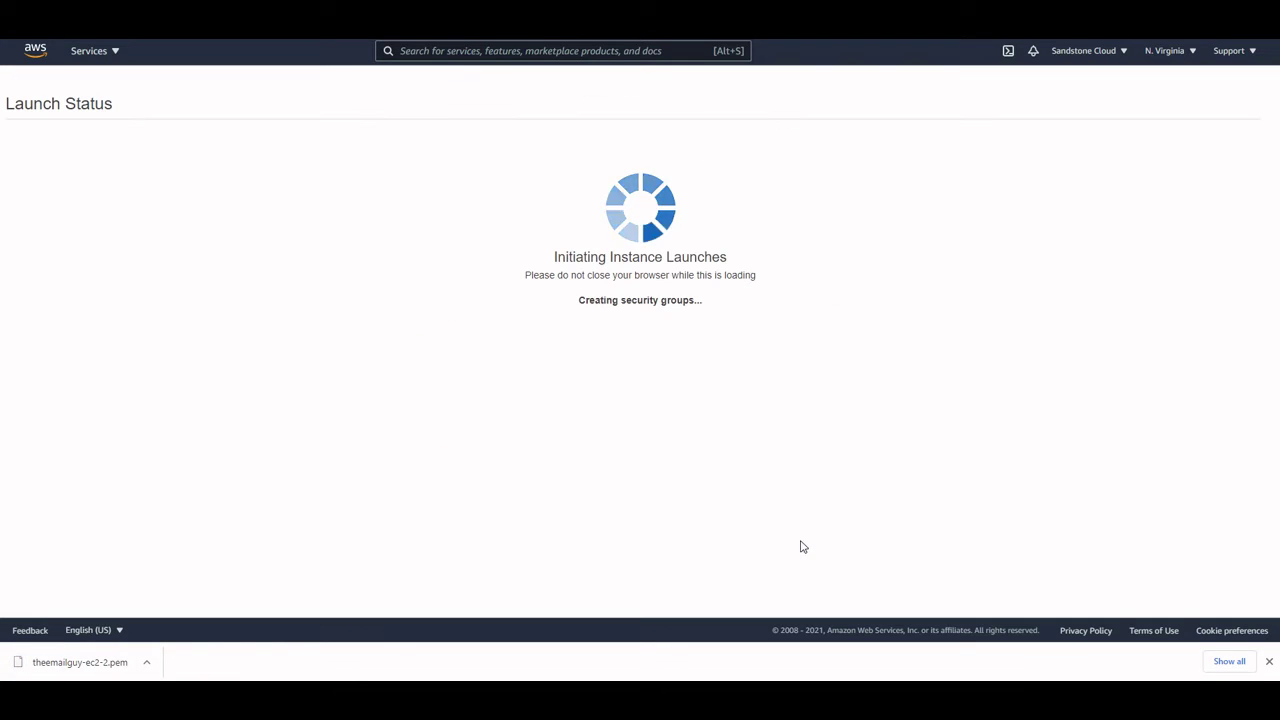
{"action": "left_click", "coordinate": [1268, 661]}
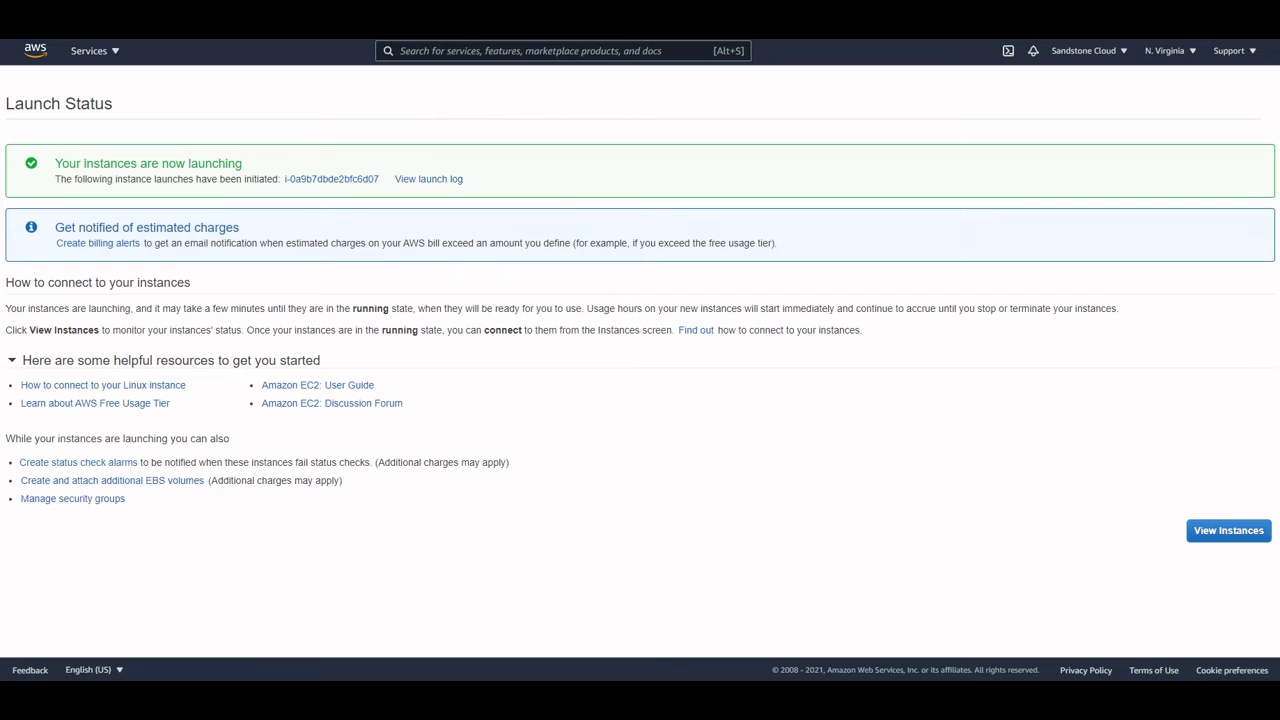
{"action": "left_click", "coordinate": [1215, 531]}
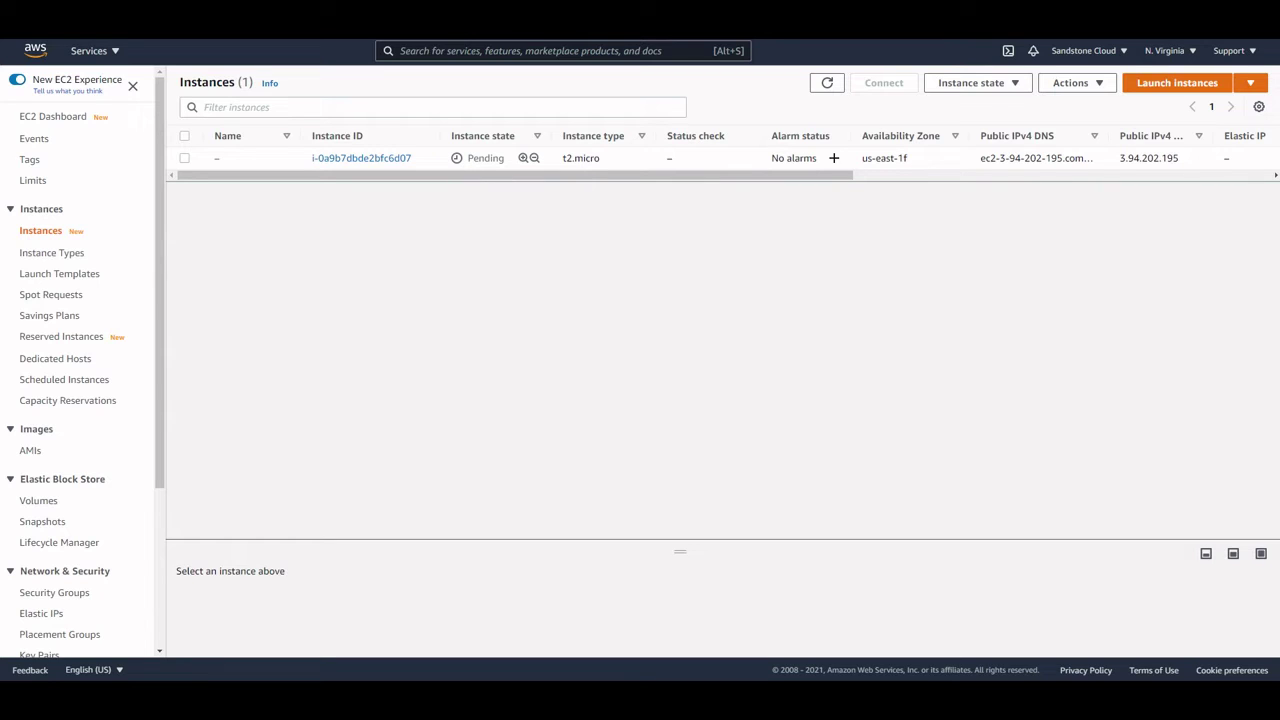
Step: Open the new instance's summary and examine its state, public and private IPv4 addresses, and general details
{"action": "left_click_drag", "start_coordinate": [467, 158], "coordinate": [508, 161]}
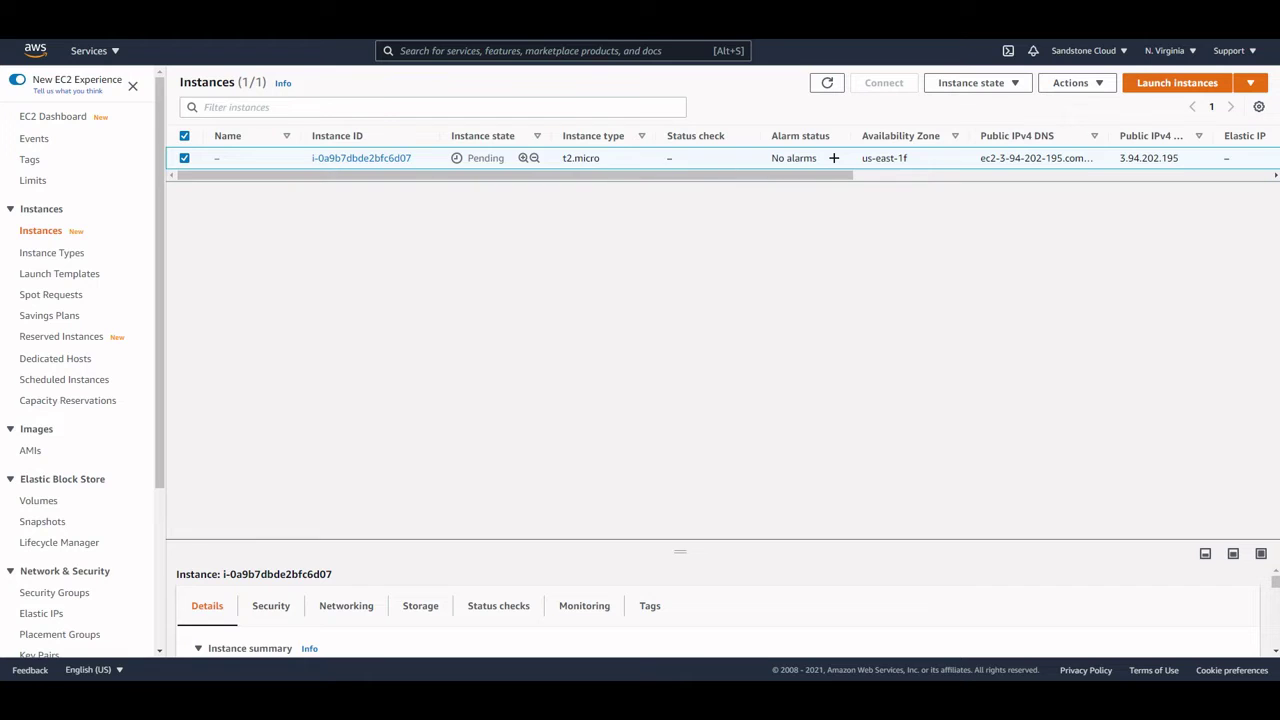
{"action": "left_click_drag", "start_coordinate": [791, 178], "coordinate": [435, 183]}
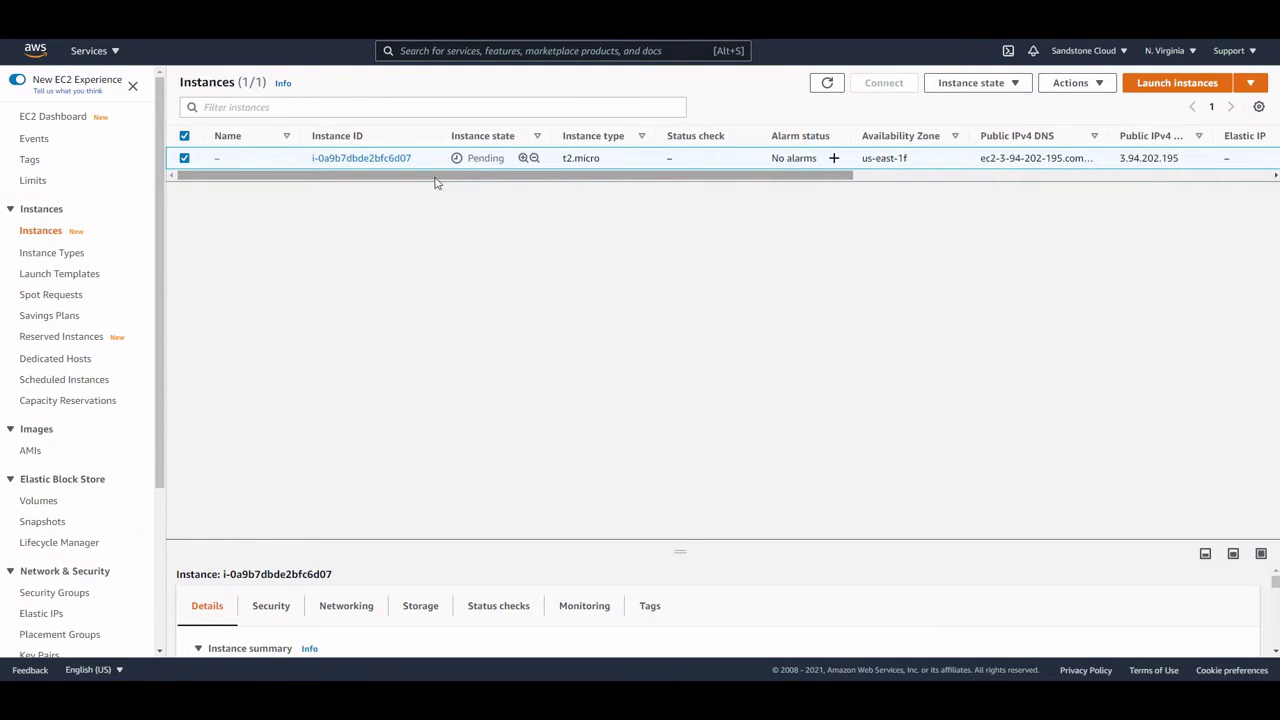
{"action": "left_click", "coordinate": [366, 158]}
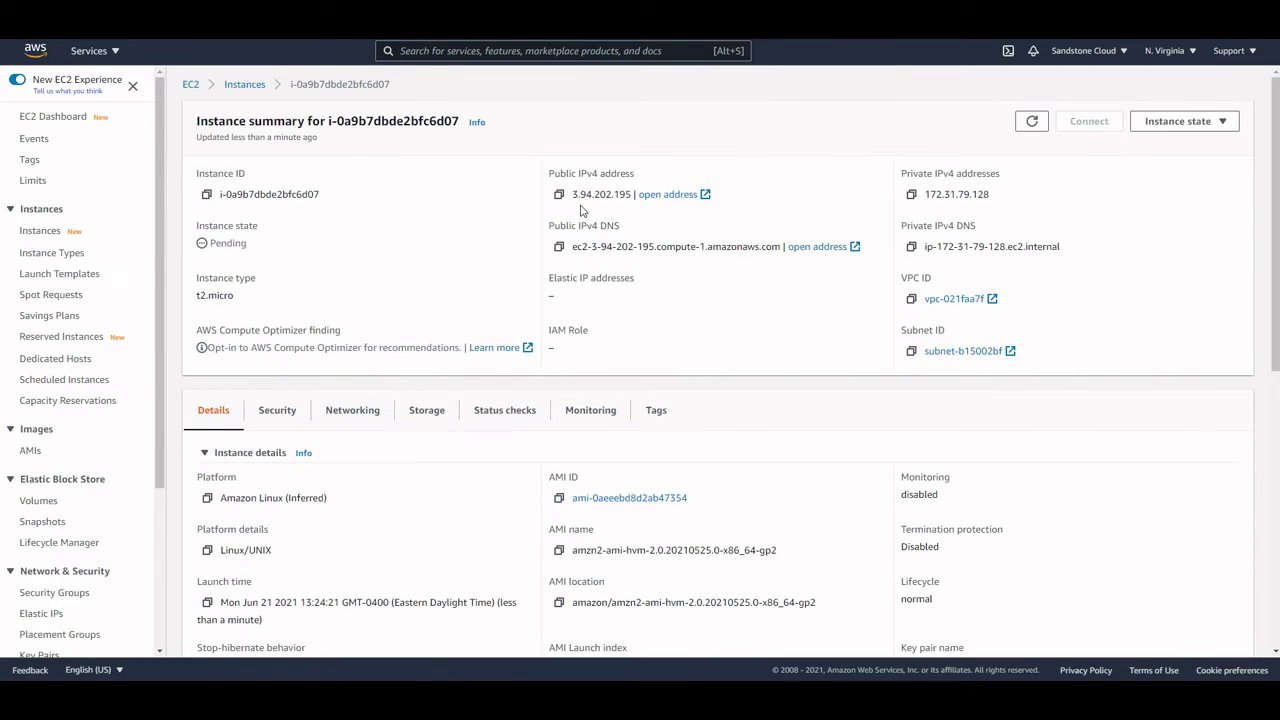
{"action": "left_click_drag", "start_coordinate": [576, 195], "coordinate": [606, 195]}
{"action": "left_click", "coordinate": [926, 195]}
{"action": "left_click_drag", "start_coordinate": [926, 195], "coordinate": [1004, 205]}
{"action": "scroll", "coordinate": [731, 388], "scroll_direction": "down", "scroll_amount": 2}
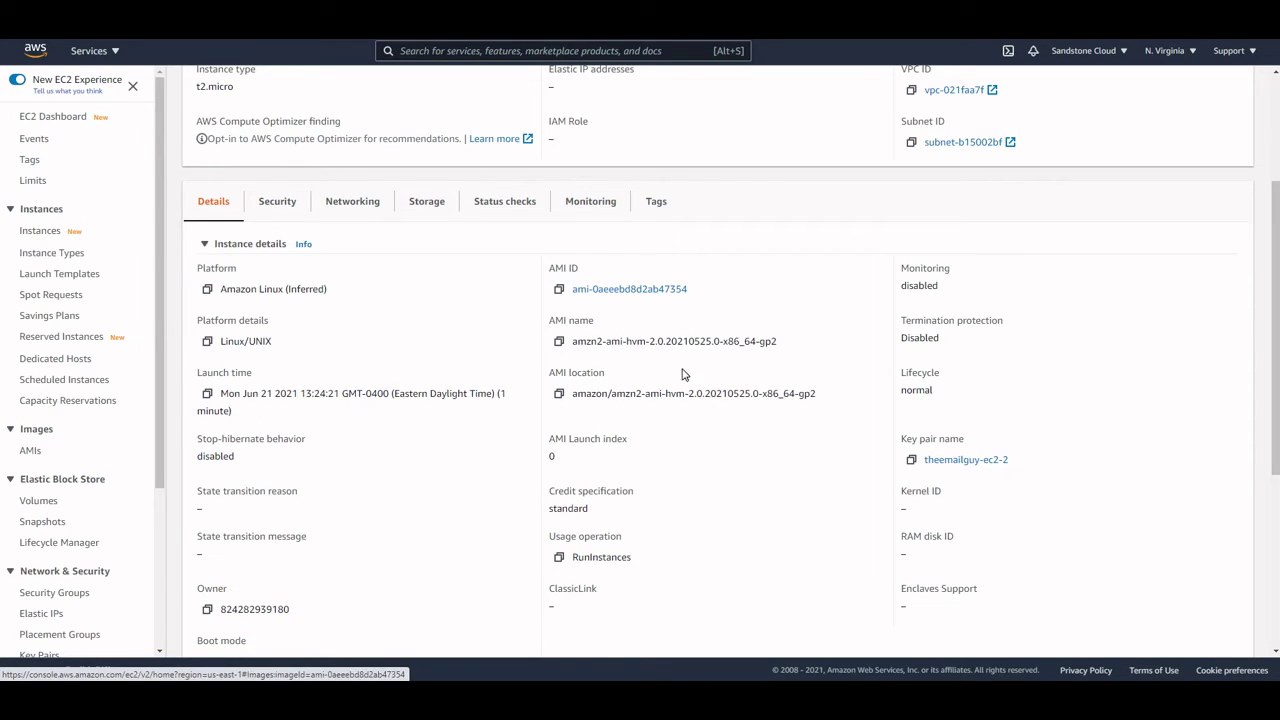
{"action": "scroll", "coordinate": [685, 376], "scroll_direction": "down", "scroll_amount": 1}
{"action": "scroll", "coordinate": [685, 376], "scroll_direction": "up", "scroll_amount": 1}
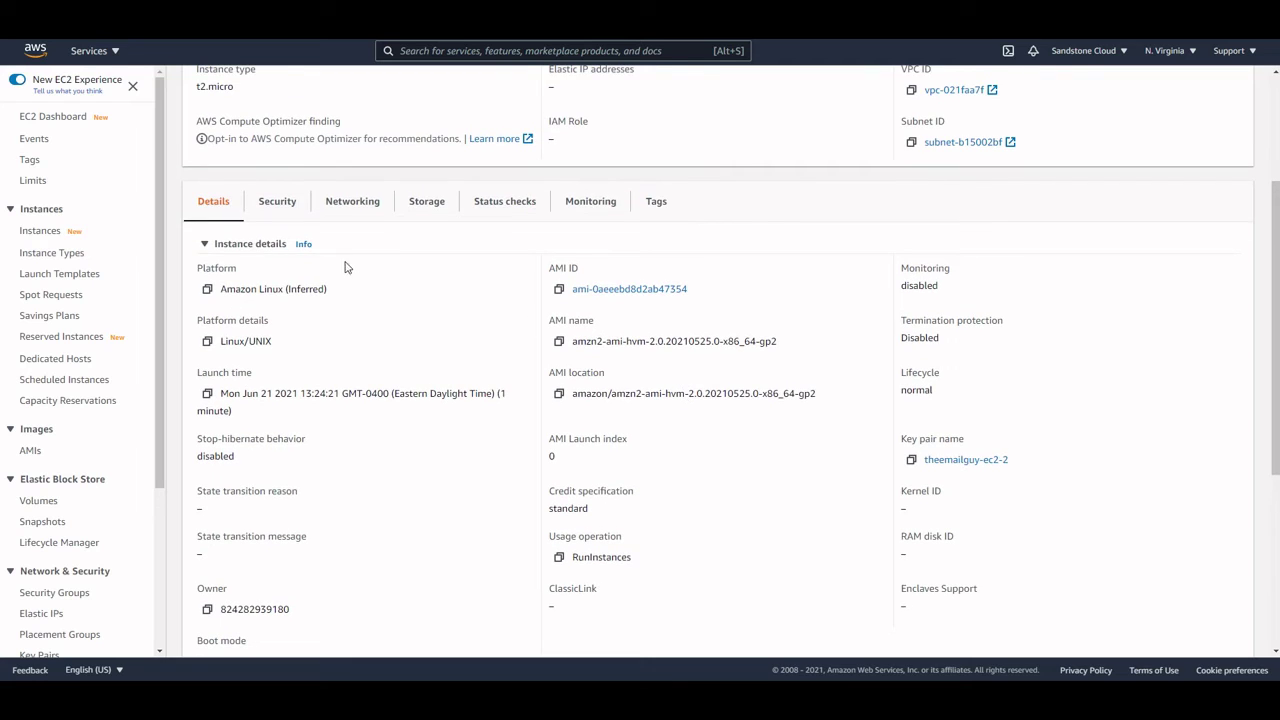
Step: Examine the instance's inbound and outbound security rules and its networking details
{"action": "left_click", "coordinate": [278, 212]}
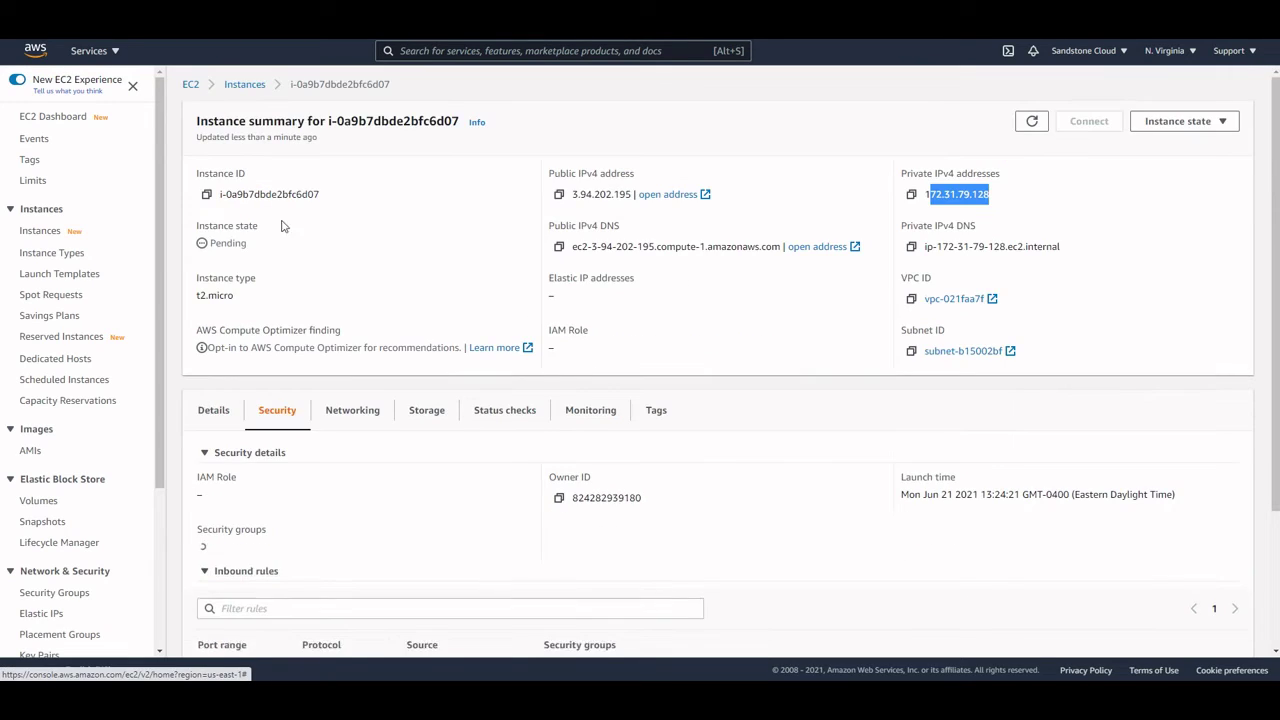
{"action": "scroll", "coordinate": [372, 471], "scroll_direction": "down", "scroll_amount": 2}
{"action": "scroll", "coordinate": [329, 500], "scroll_direction": "down", "scroll_amount": 1}
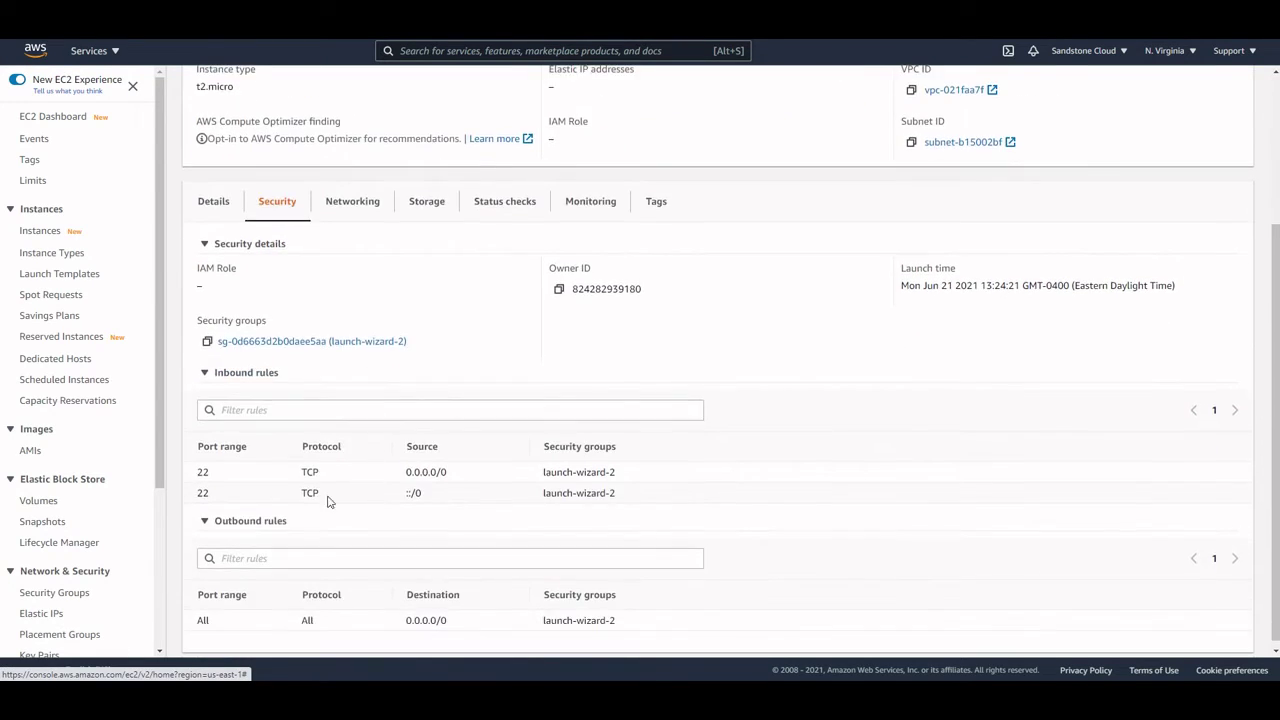
{"action": "scroll", "coordinate": [350, 500], "scroll_direction": "up", "scroll_amount": 1}
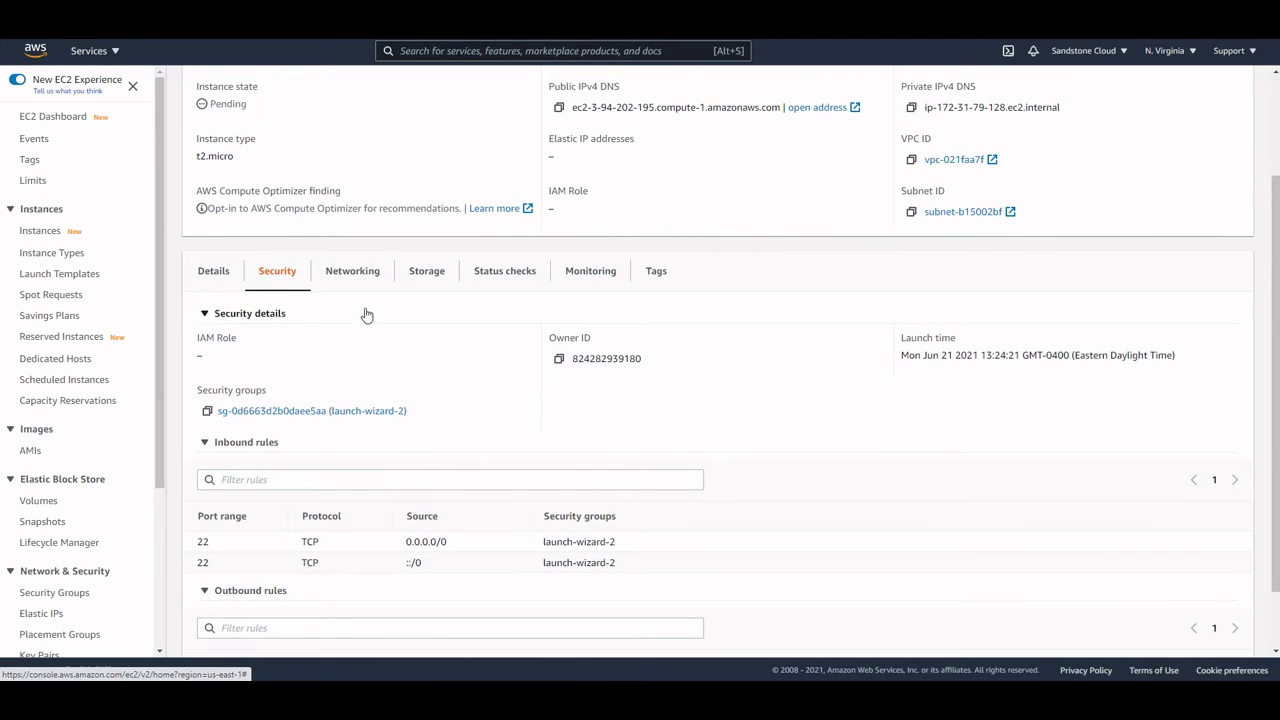
{"action": "left_click", "coordinate": [356, 273]}
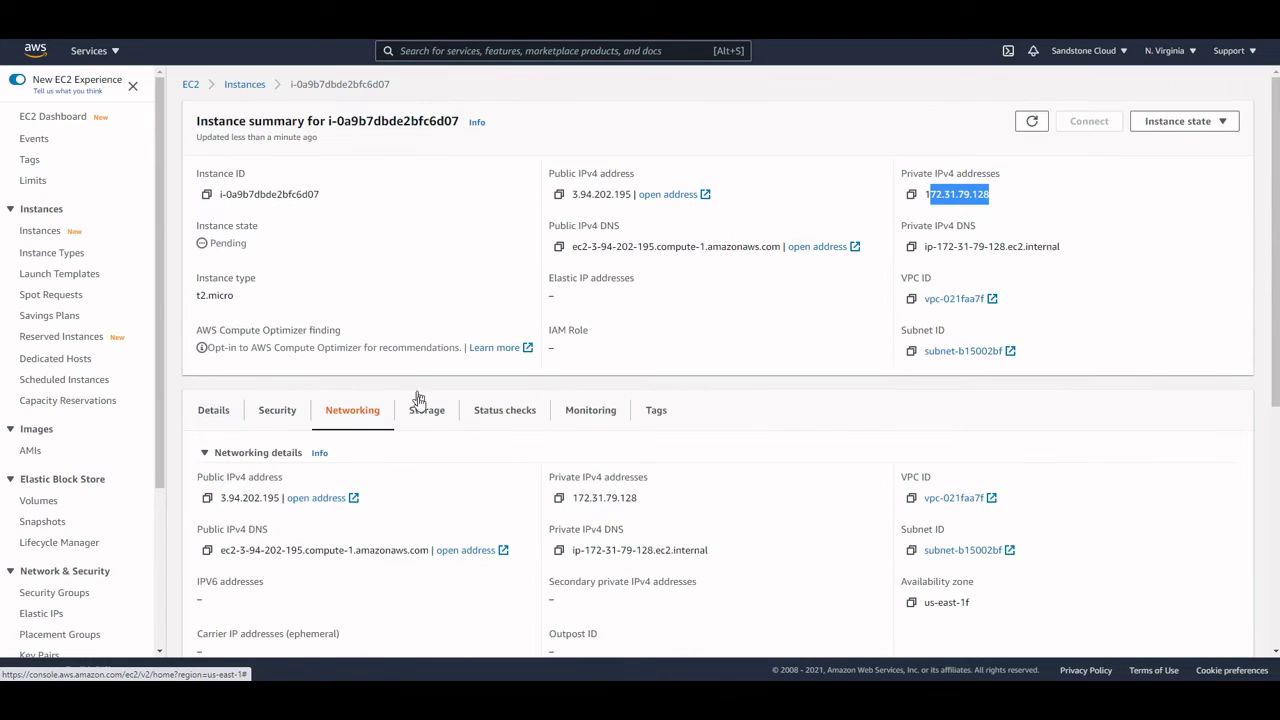
{"action": "scroll", "coordinate": [414, 403], "scroll_direction": "down", "scroll_amount": 3}
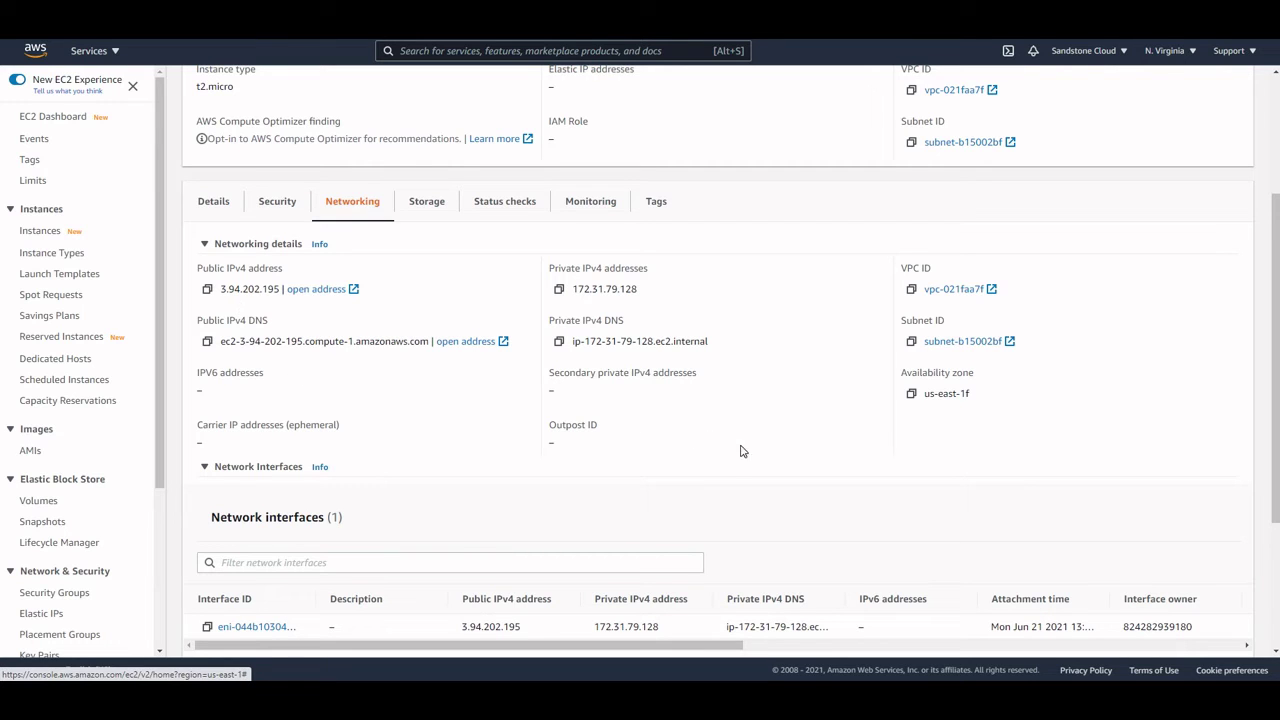
{"action": "scroll", "coordinate": [730, 471], "scroll_direction": "down", "scroll_amount": 2}
{"action": "scroll", "coordinate": [726, 475], "scroll_direction": "up", "scroll_amount": 2}
{"action": "scroll", "coordinate": [55, 553], "scroll_direction": "down", "scroll_amount": 1}
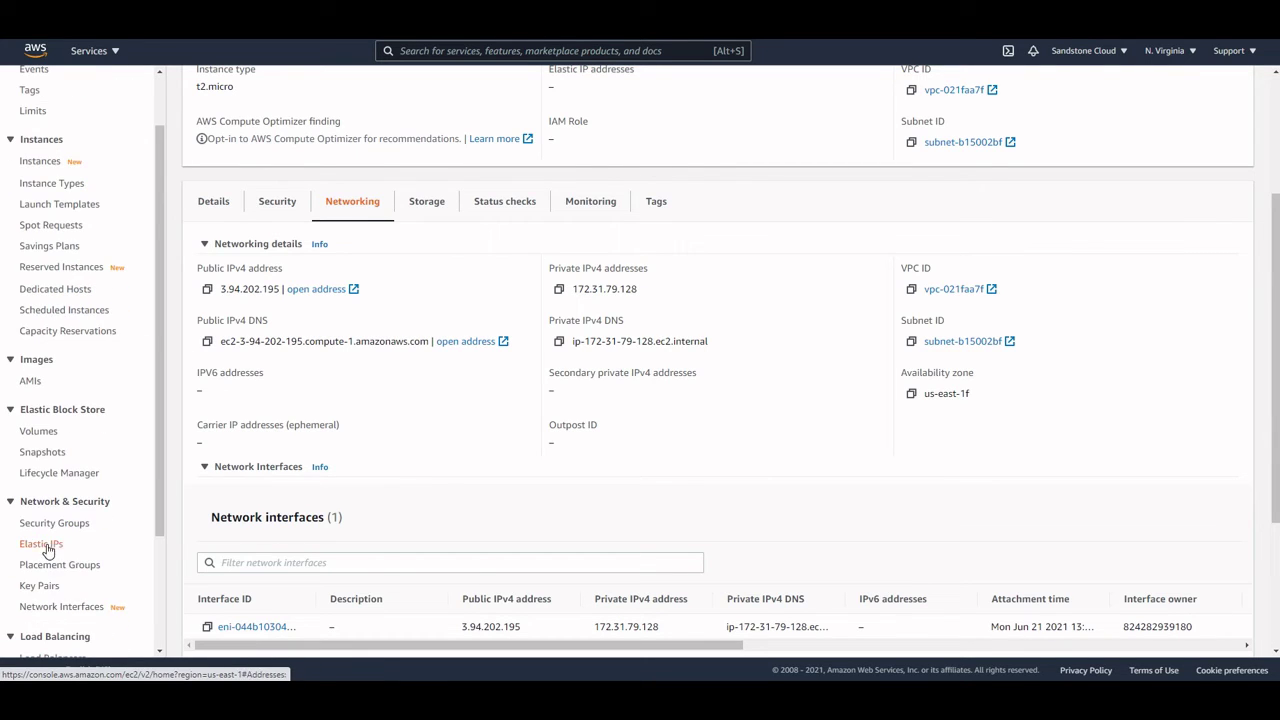
Step: Allocate a new Elastic IP address from Amazon's IPv4 pool in the us-east-1 network border group
{"action": "left_click", "coordinate": [37, 546]}
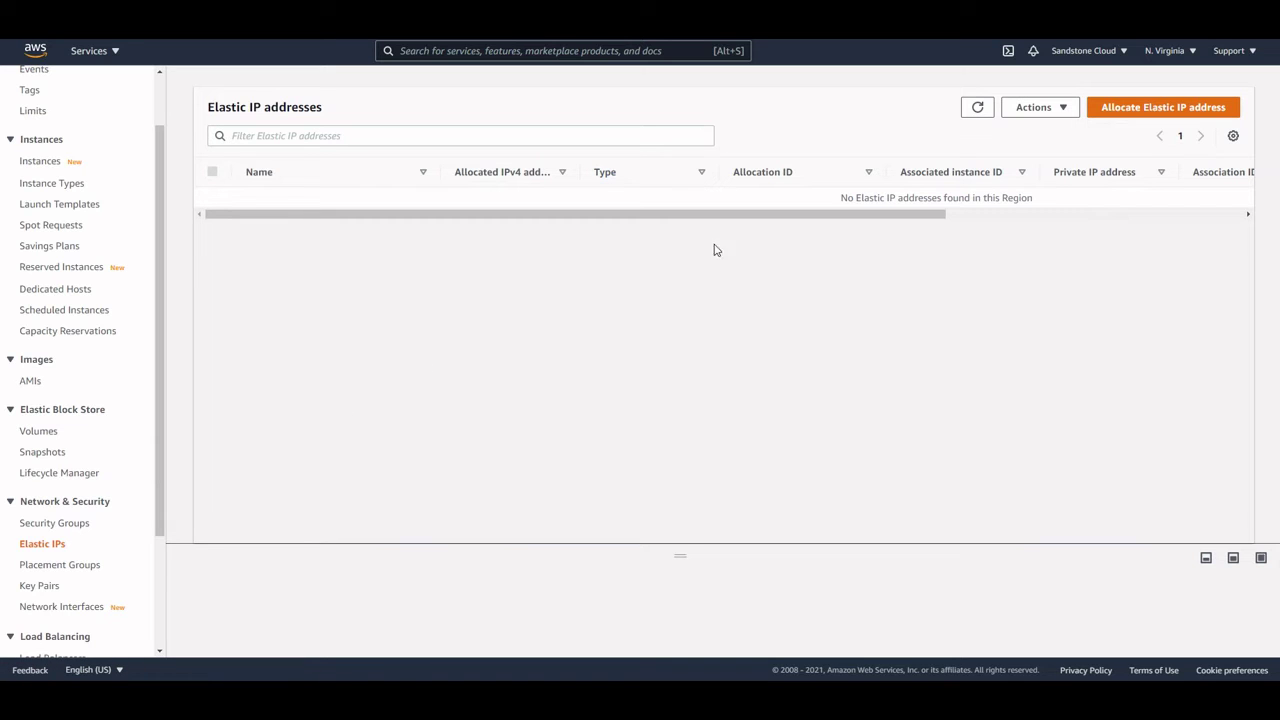
{"action": "left_click", "coordinate": [1144, 114]}
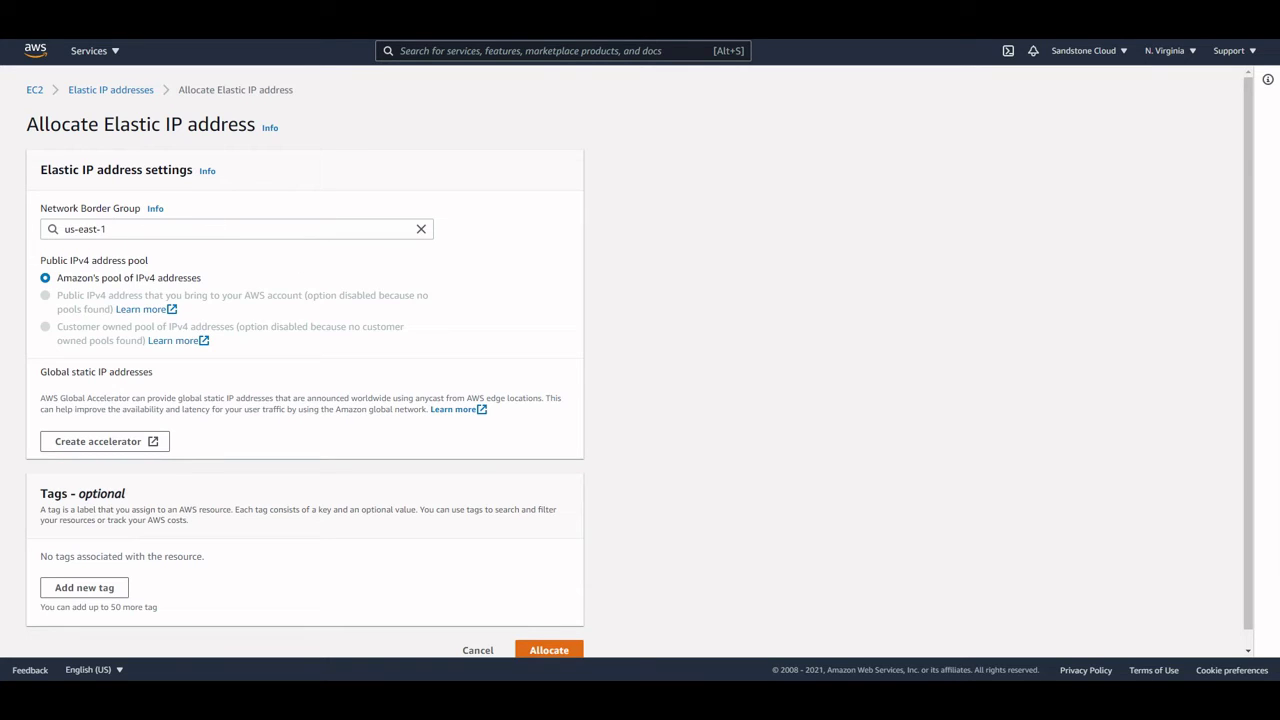
{"action": "left_click", "coordinate": [1180, 54]}
{"action": "left_click", "coordinate": [1188, 54]}
{"action": "scroll", "coordinate": [108, 370], "scroll_direction": "down", "scroll_amount": 1}
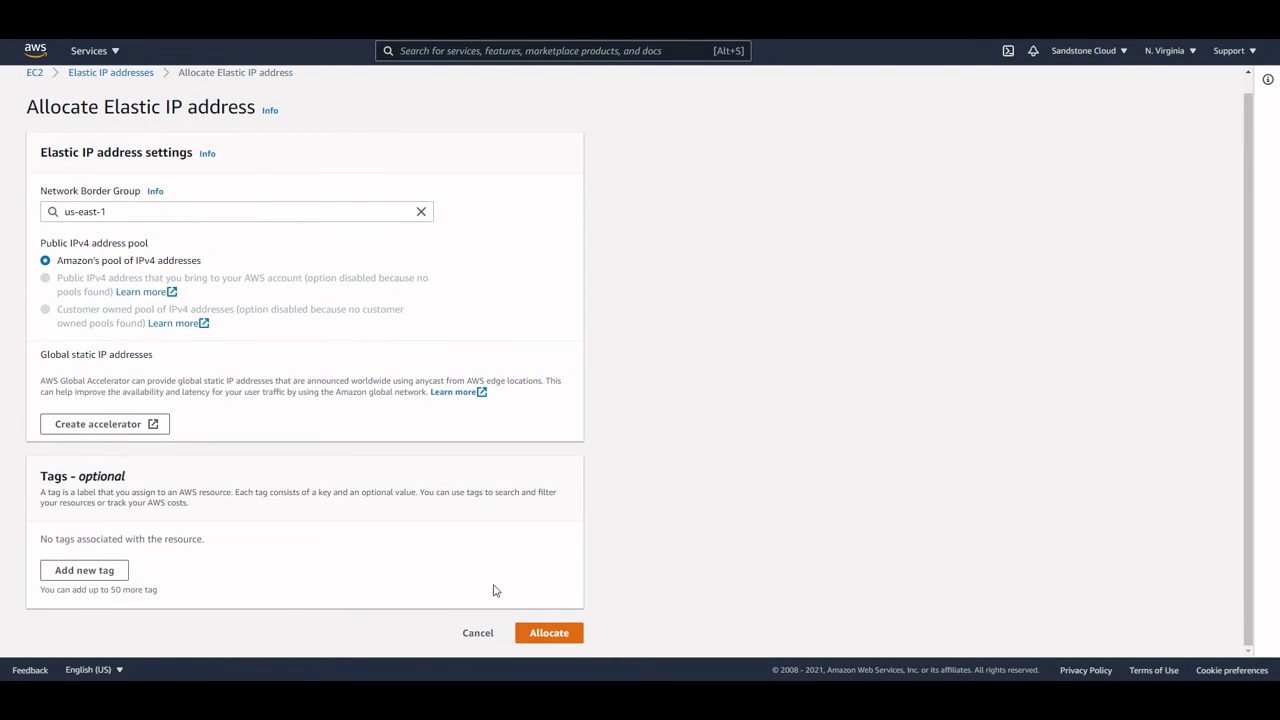
{"action": "left_click", "coordinate": [545, 632]}
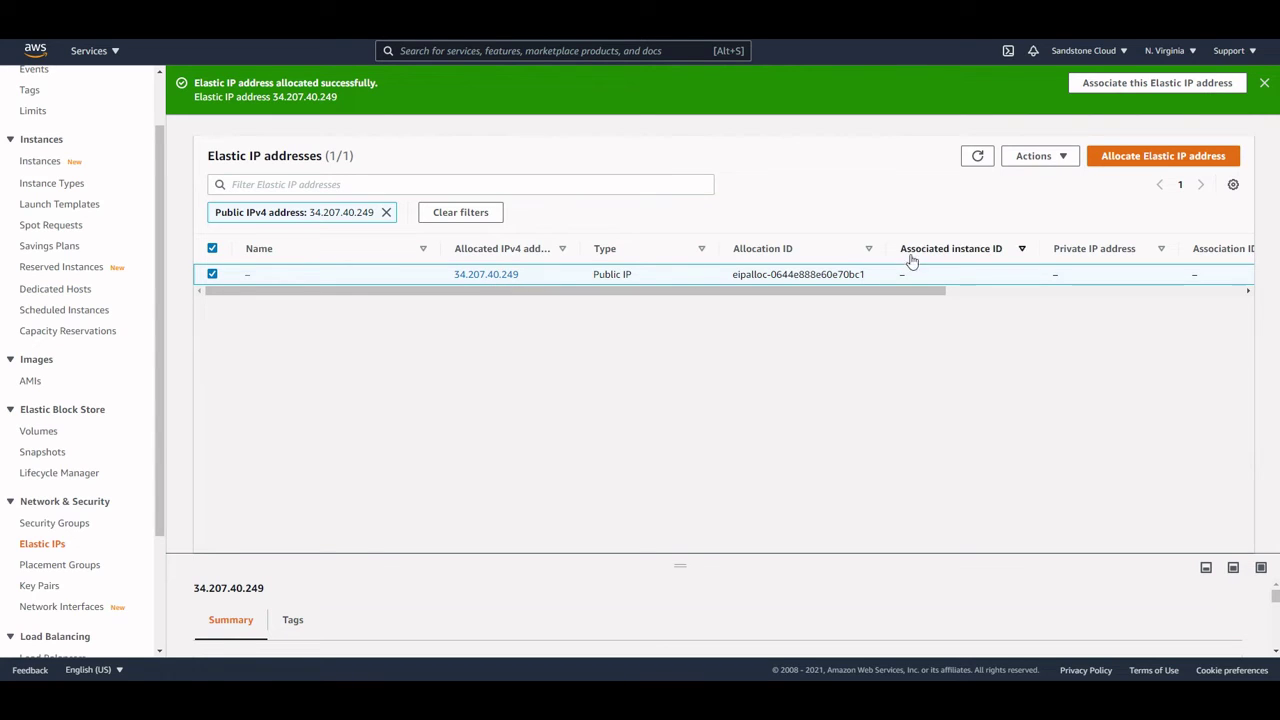
Step: Associate the new Elastic IP address with the launched instance as an Instance resource and allow it to be reassociated
{"action": "left_click", "coordinate": [1056, 162]}
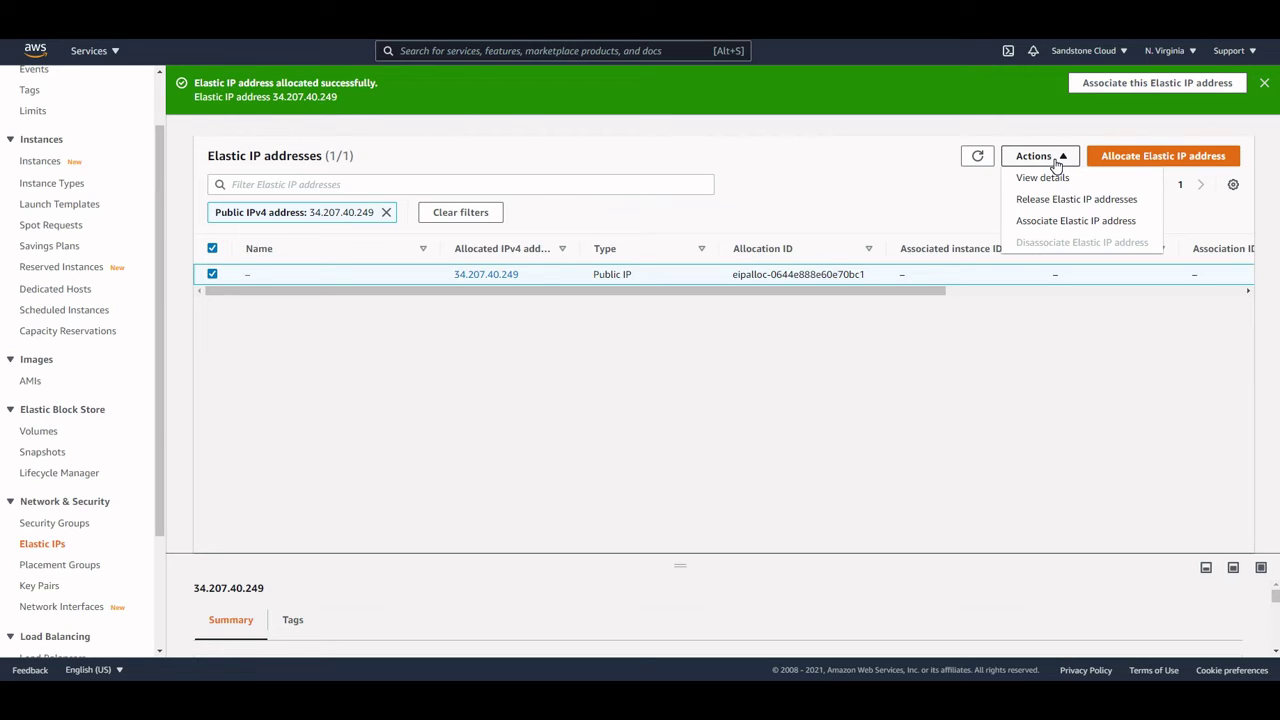
{"action": "left_click", "coordinate": [1066, 224]}
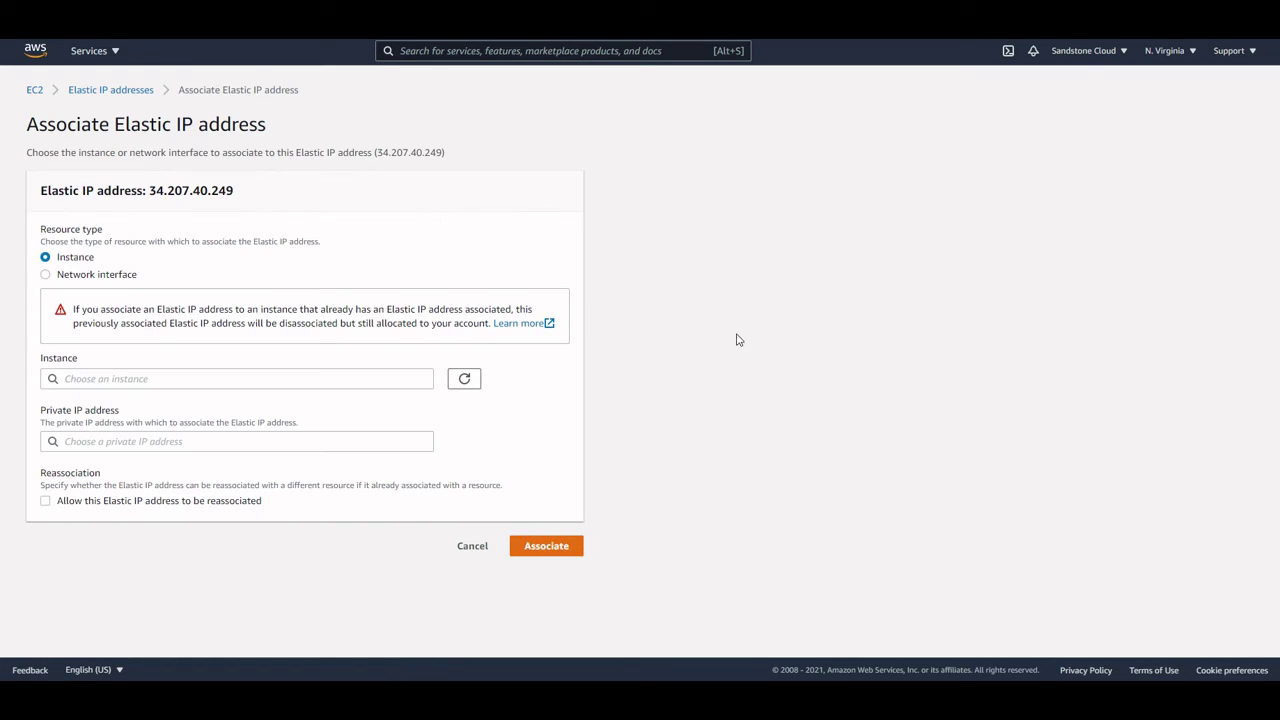
{"action": "left_click", "coordinate": [45, 276]}
{"action": "left_click", "coordinate": [46, 258]}
{"action": "left_click", "coordinate": [170, 378]}
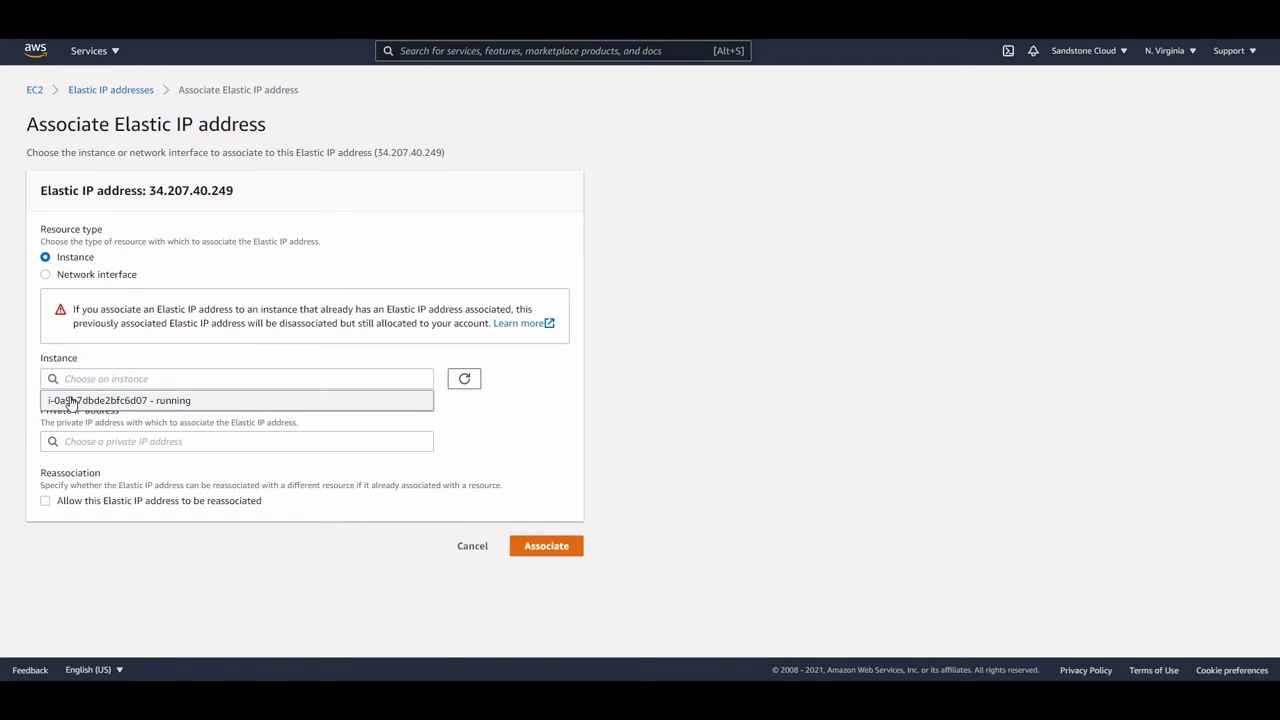
{"action": "left_click", "coordinate": [106, 401]}
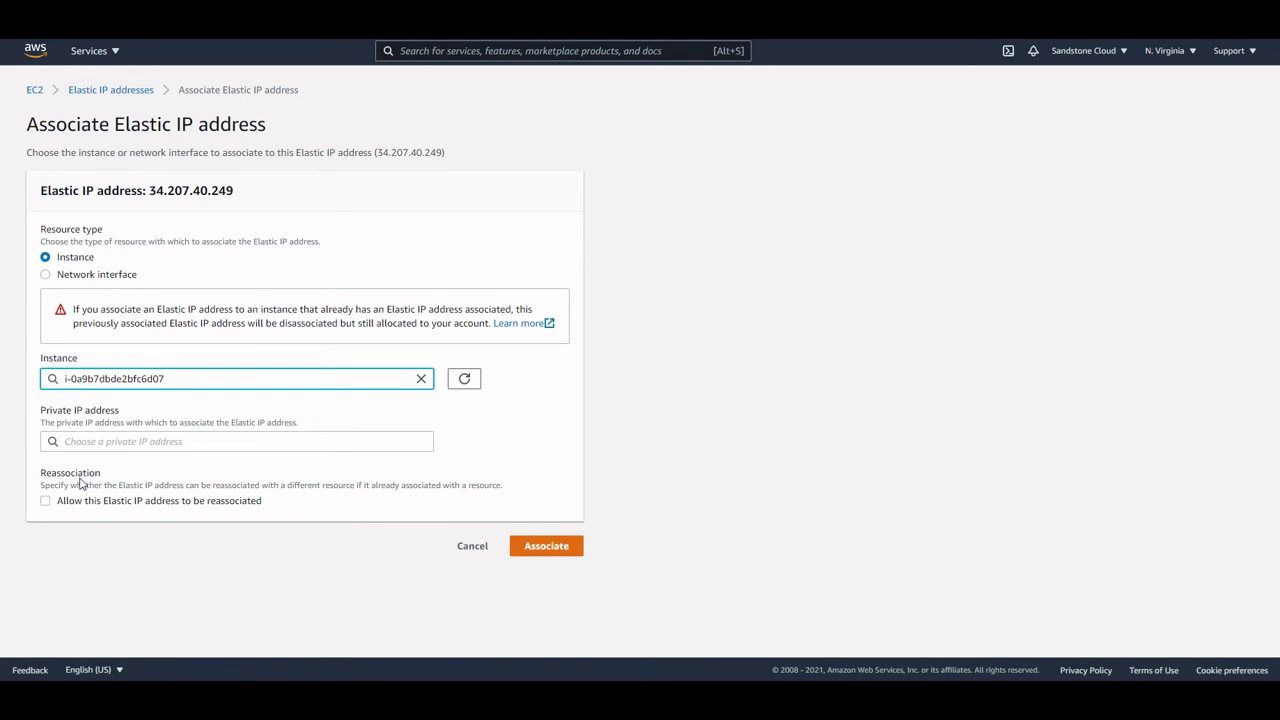
{"action": "left_click", "coordinate": [46, 502]}
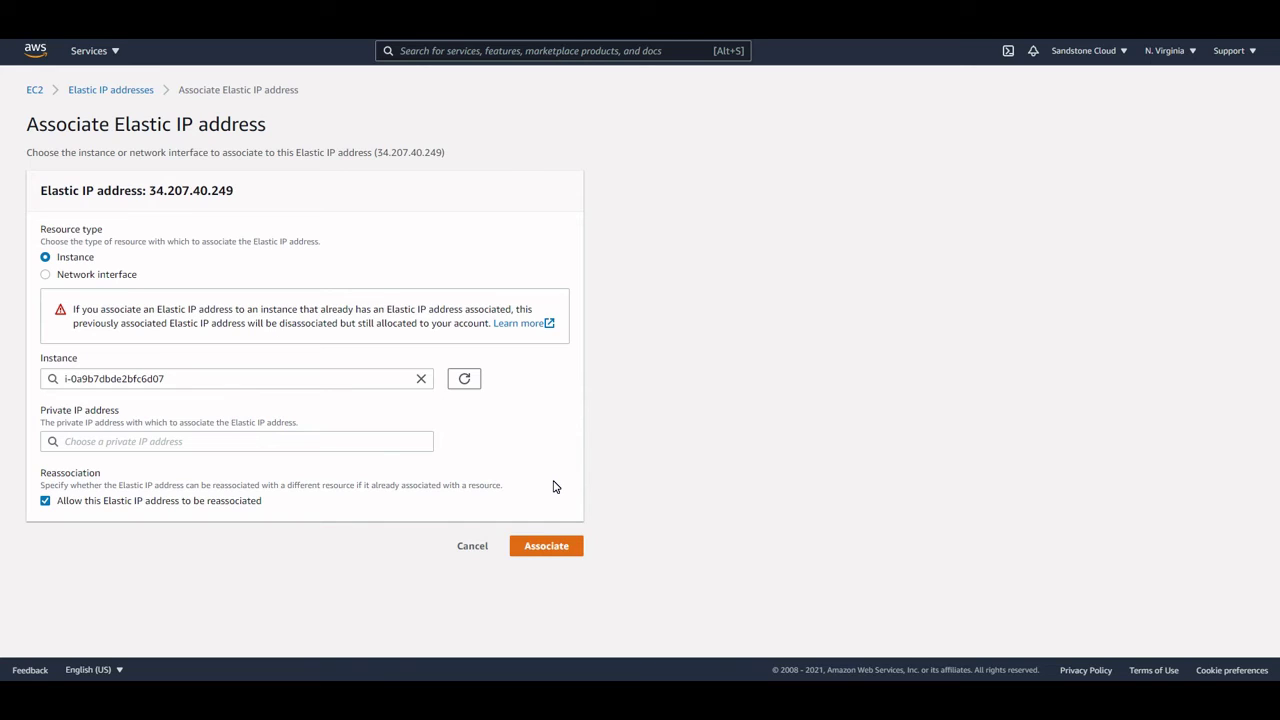
{"action": "left_click", "coordinate": [549, 546]}
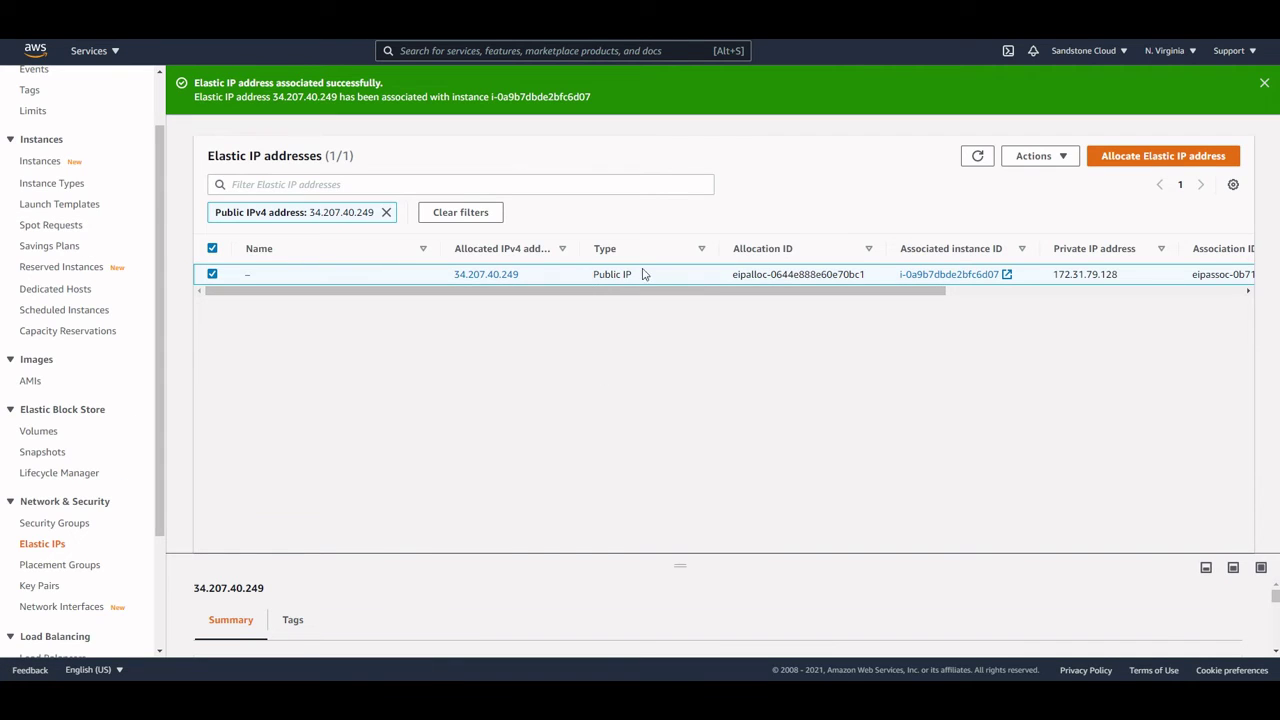
Step: Check the Elastic IP association, then select the instance in the instances list and check its state
{"action": "left_click_drag", "start_coordinate": [724, 289], "coordinate": [657, 297]}
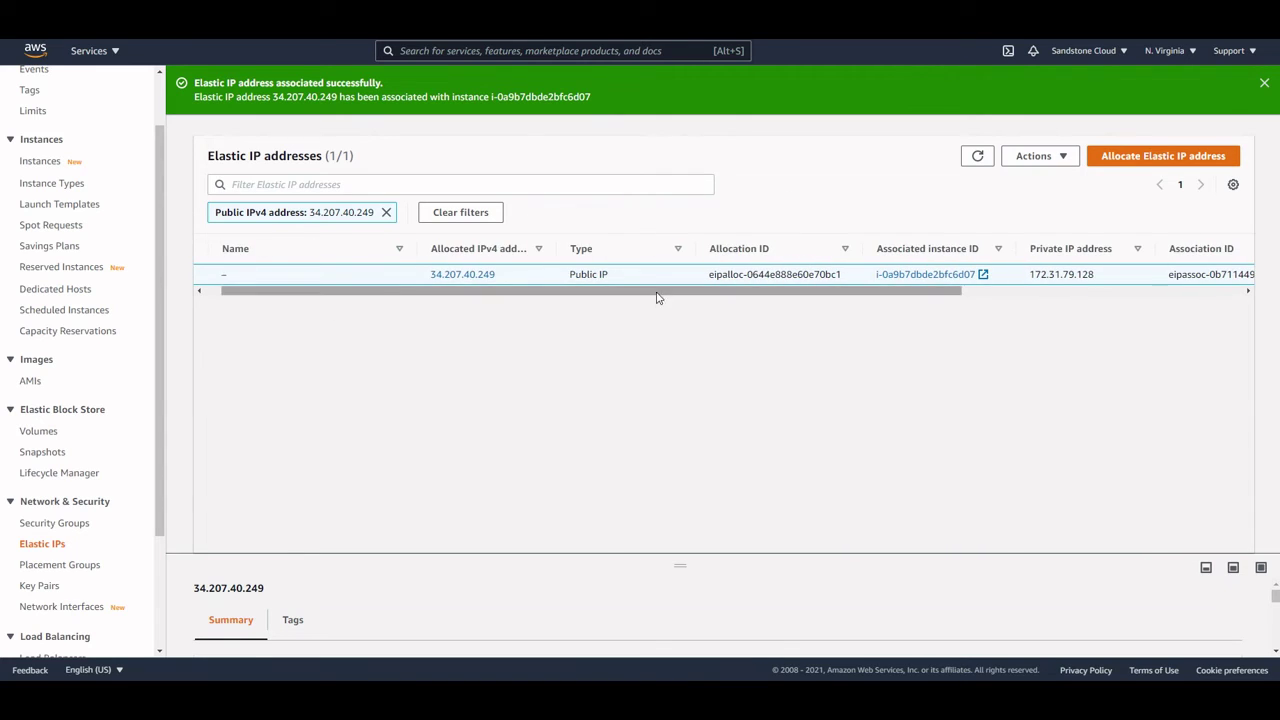
{"action": "left_click", "coordinate": [54, 162]}
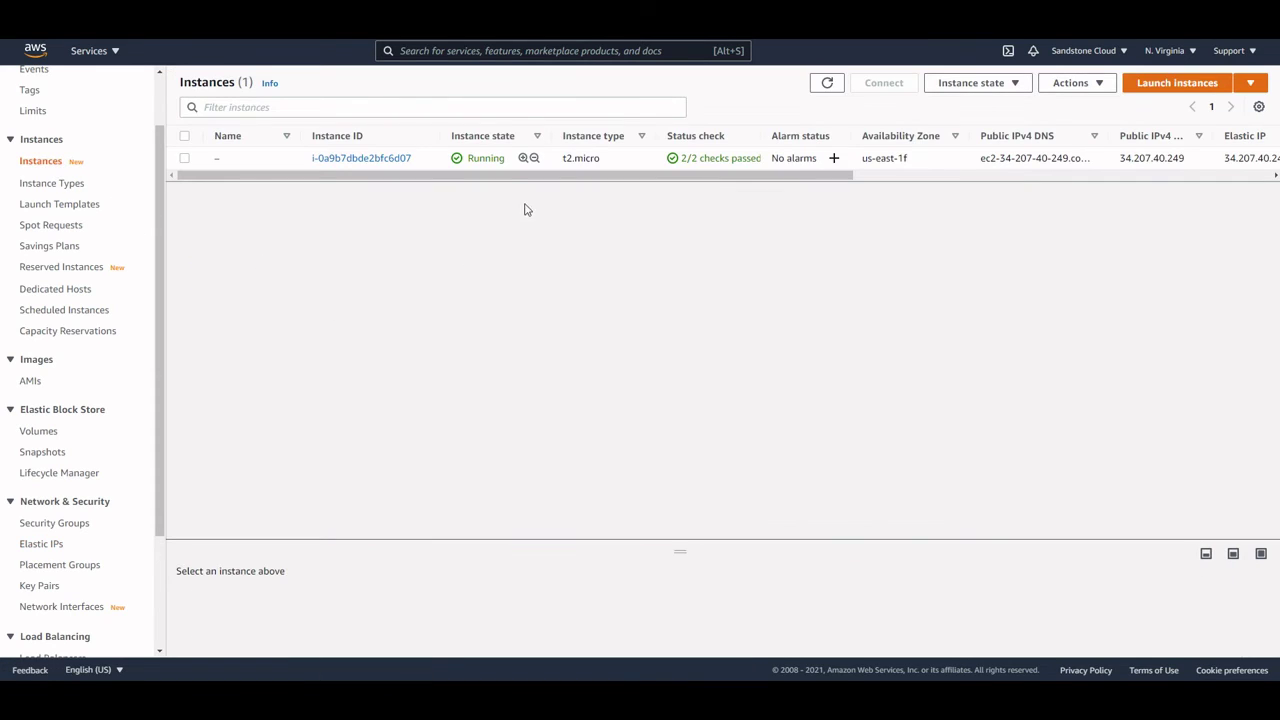
{"action": "left_click_drag", "start_coordinate": [468, 158], "coordinate": [502, 158]}
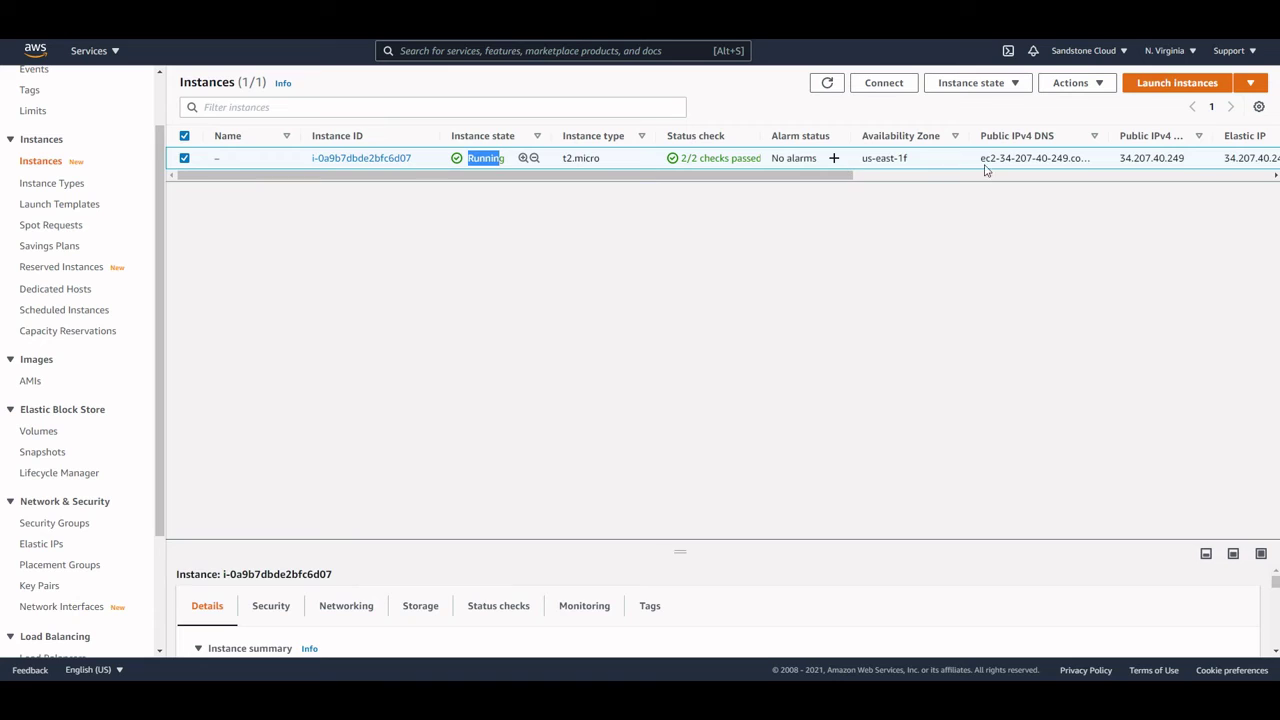
Step: Check the instance's public IPv4 address in the instances list and open the instance's summary
{"action": "left_click_drag", "start_coordinate": [1000, 158], "coordinate": [1194, 160]}
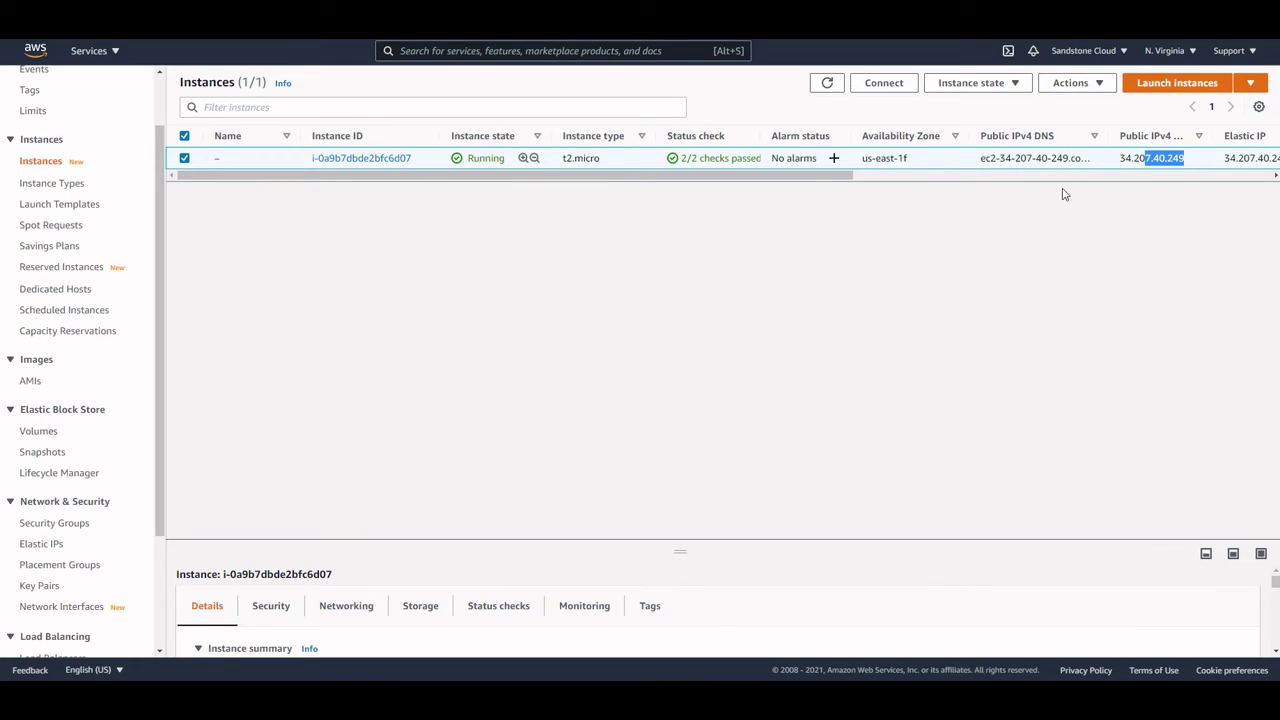
{"action": "left_click", "coordinate": [812, 196]}
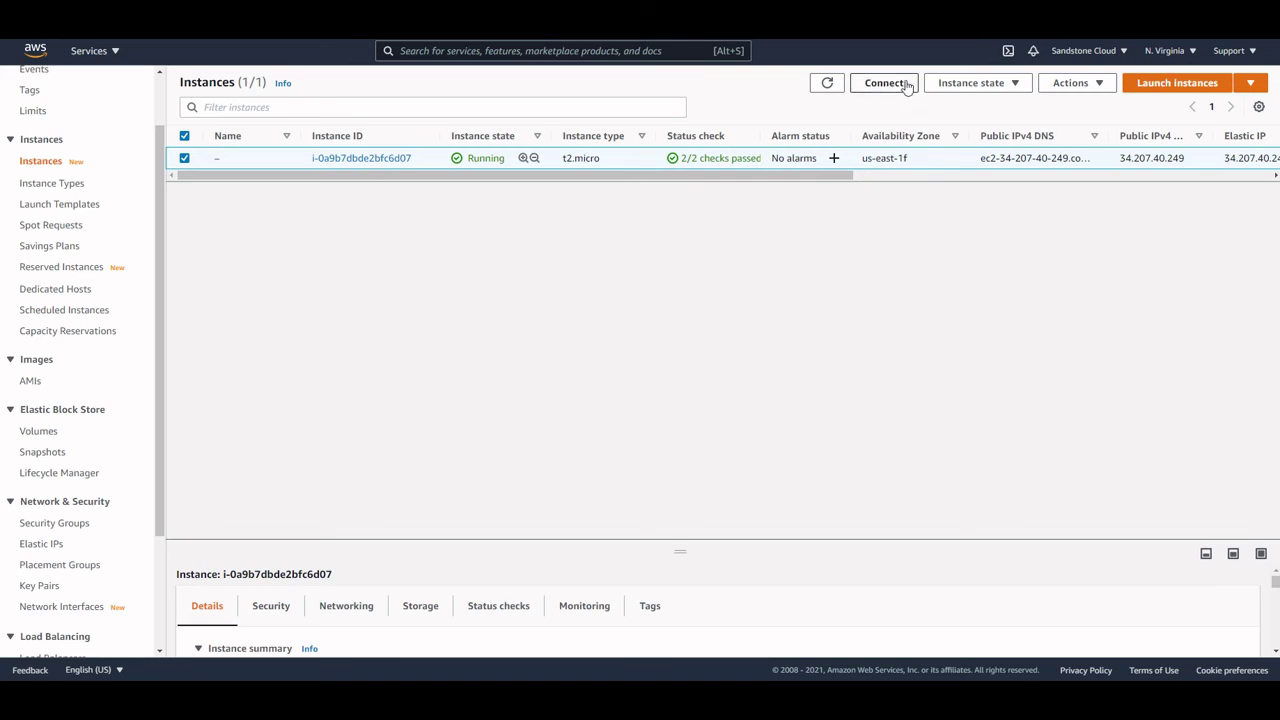
{"action": "left_click", "coordinate": [358, 160]}
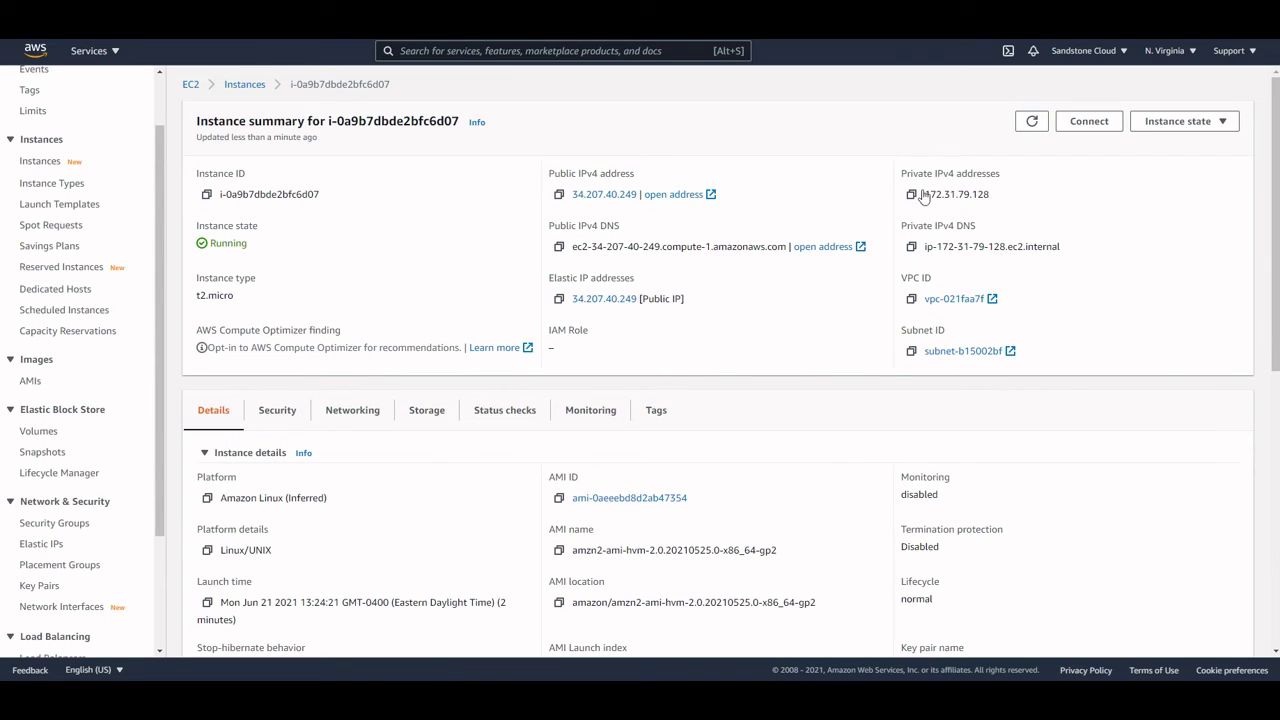
Step: Open the instance's connection options and review the Session Manager, SSH client and EC2 Serial Console methods, including the example SSH command
{"action": "left_click", "coordinate": [1089, 121]}
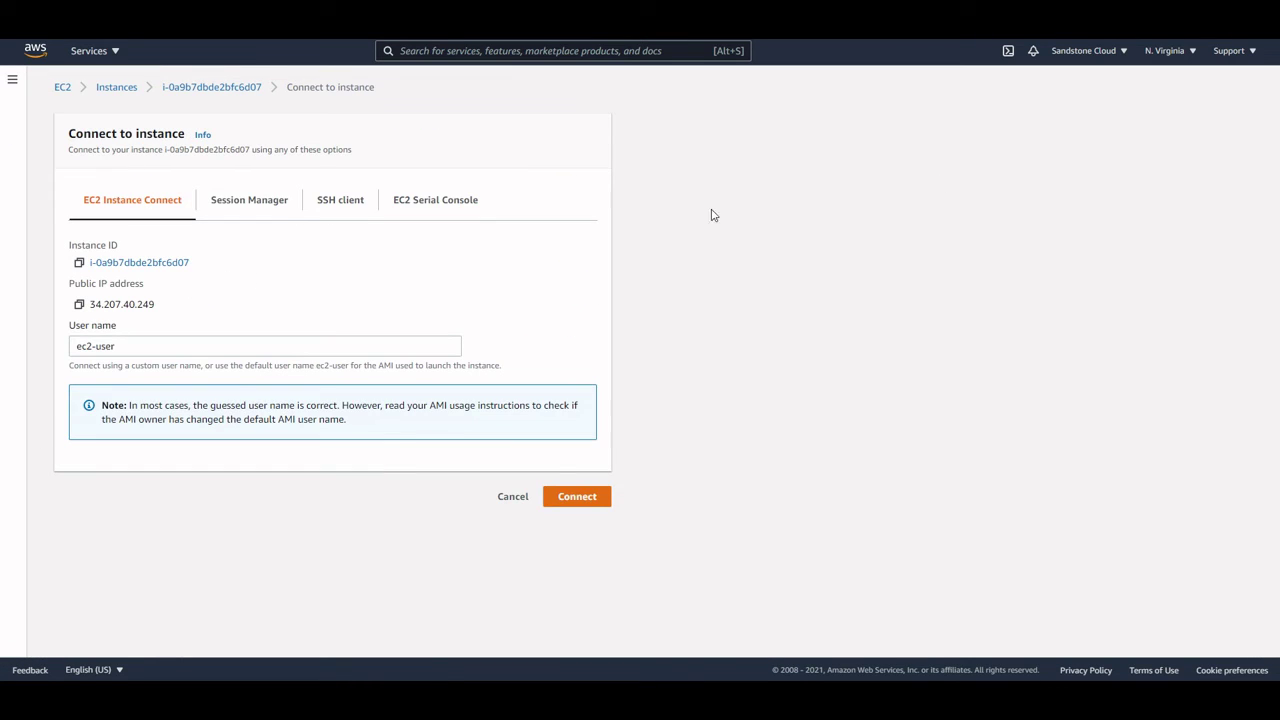
{"action": "left_click", "coordinate": [250, 201]}
{"action": "left_click", "coordinate": [342, 205]}
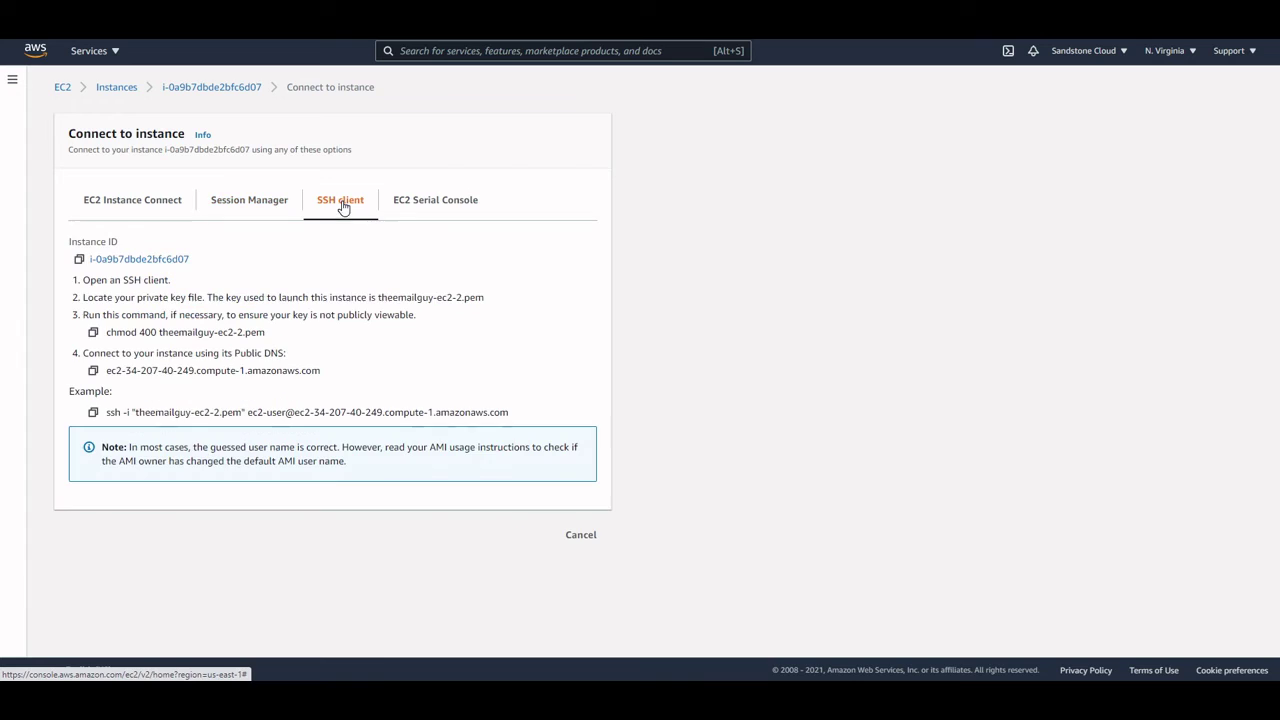
{"action": "left_click", "coordinate": [428, 206]}
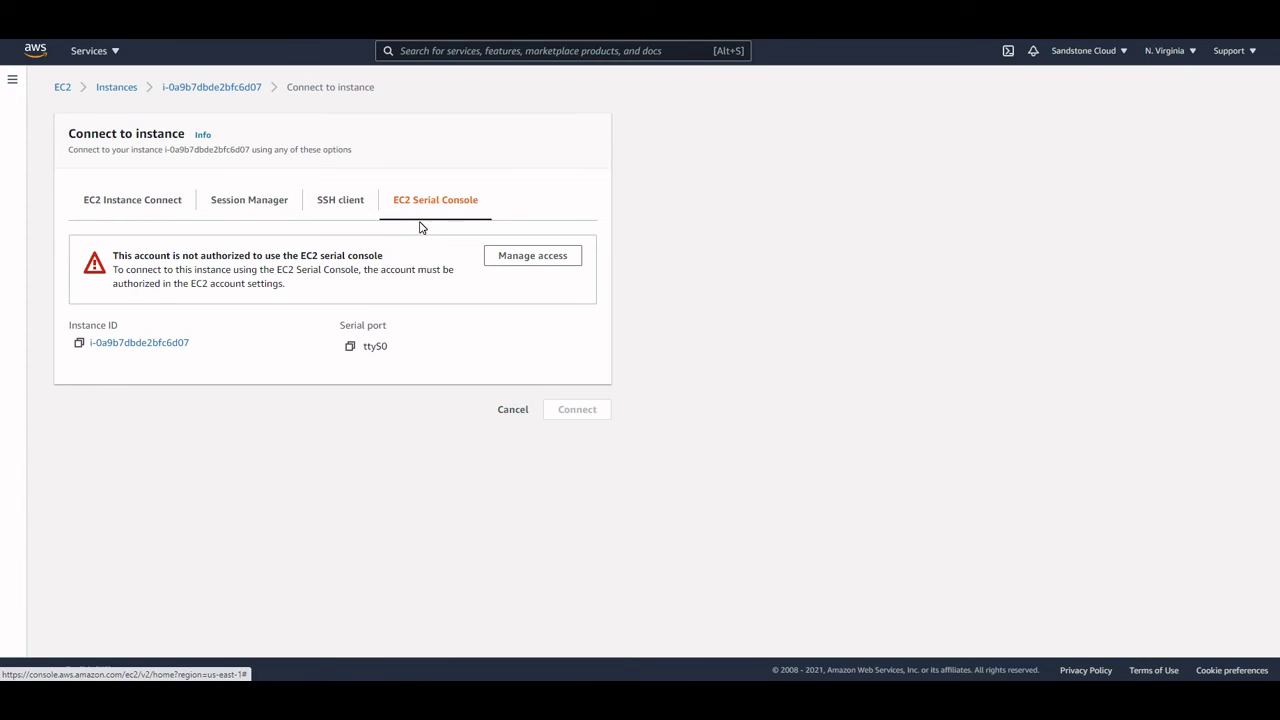
{"action": "left_click", "coordinate": [336, 205]}
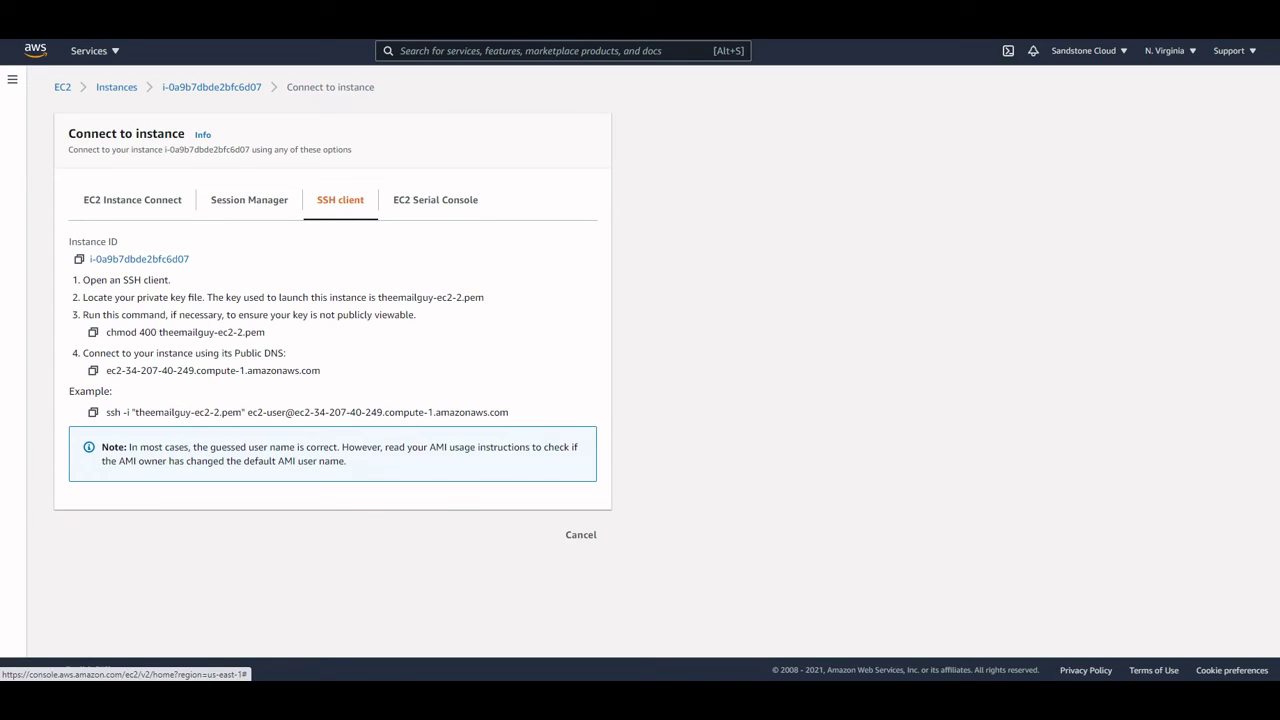
{"action": "left_click_drag", "start_coordinate": [130, 412], "coordinate": [248, 412]}
{"action": "left_click", "coordinate": [171, 277]}
Step: Connect to the instance through EC2 Instance Connect as ec2-user and list the files in the starting directory with ls
{"action": "left_click", "coordinate": [134, 206]}
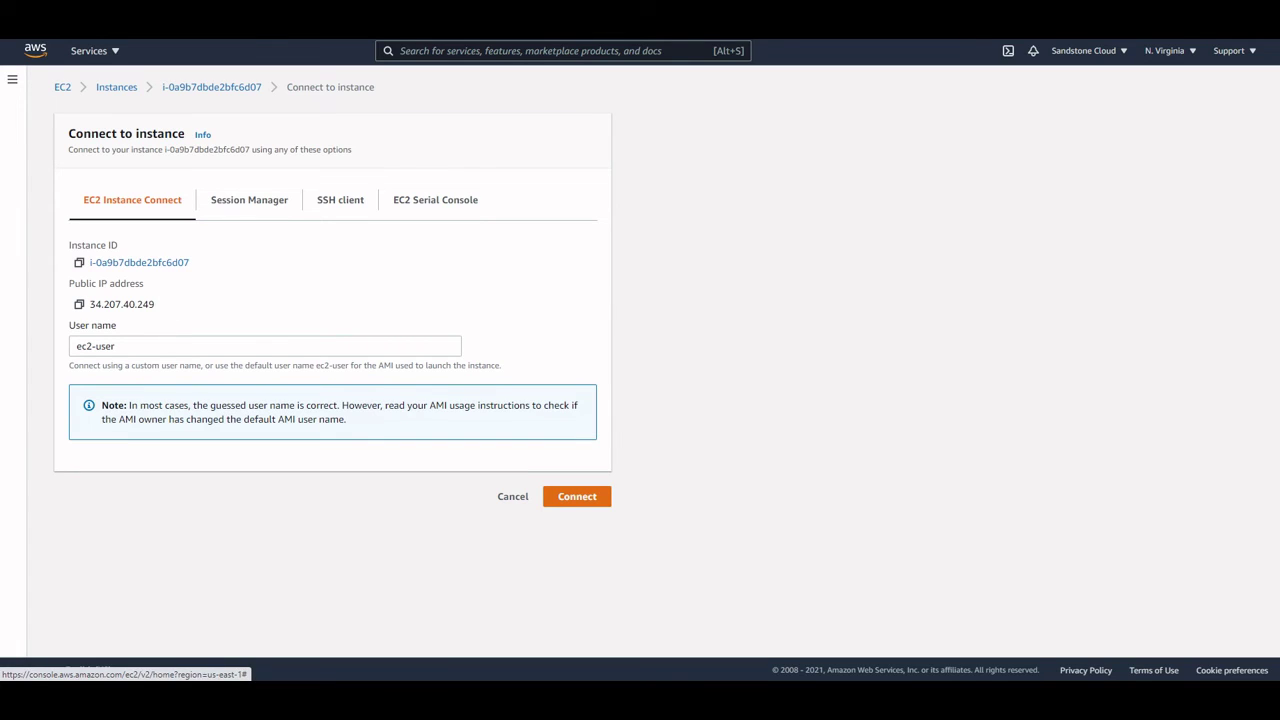
{"action": "left_click", "coordinate": [586, 497]}
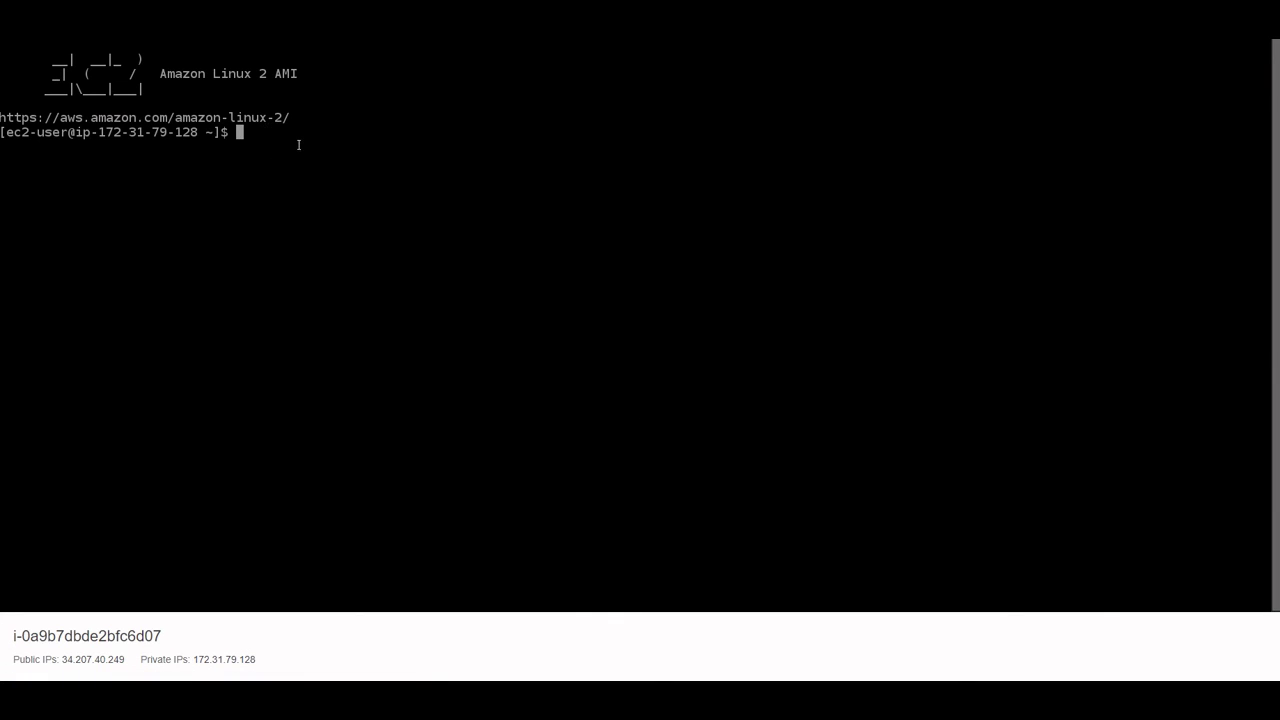
{"action": "type", "text": "ls"}
{"action": "key", "text": "Return"}
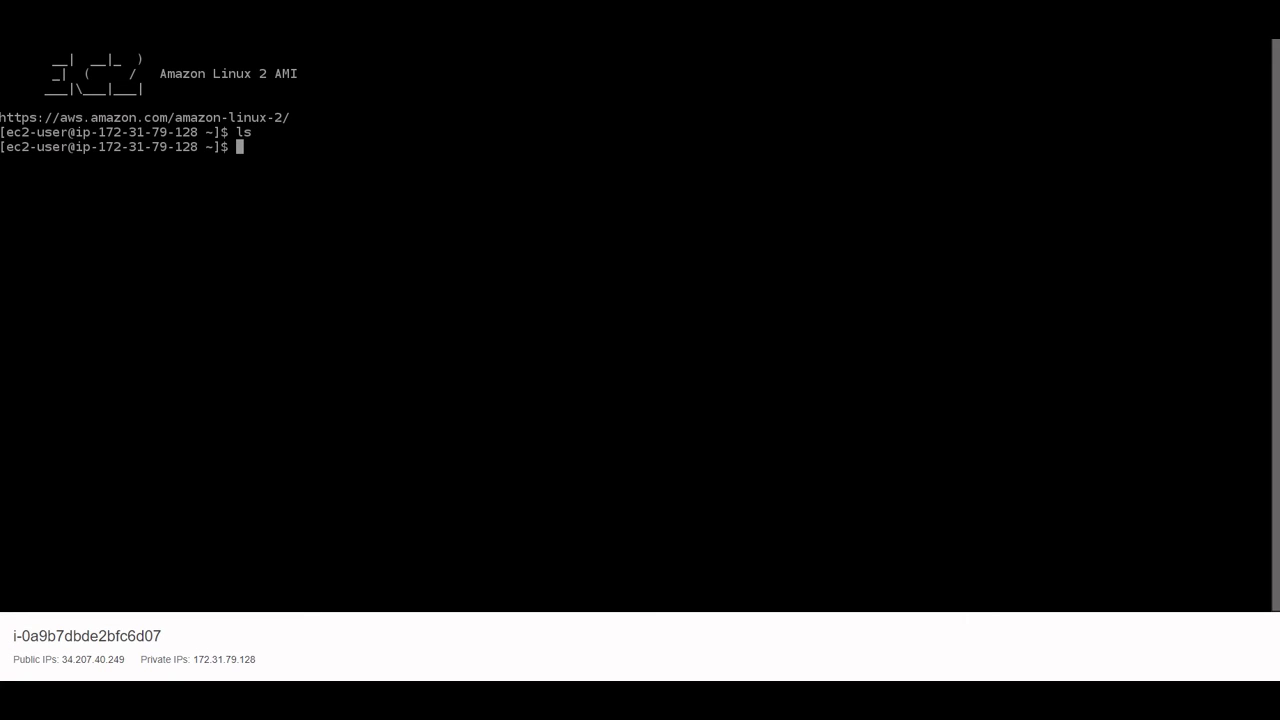
Step: Change to the /home/ directory in the instance's terminal, list its contents with ls and check the instance's public IP
{"action": "type", "text": "cd /home/"}
{"action": "key", "text": "Return"}
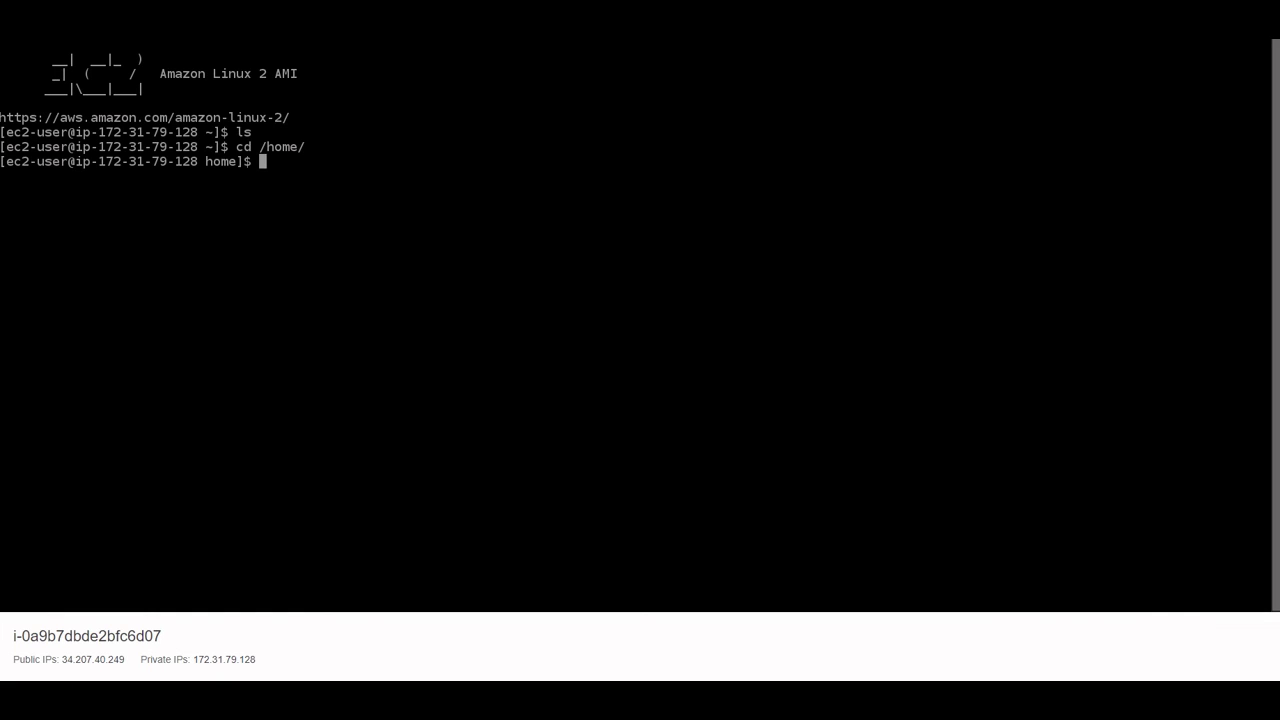
{"action": "type", "text": "ls"}
{"action": "key", "text": "Return"}
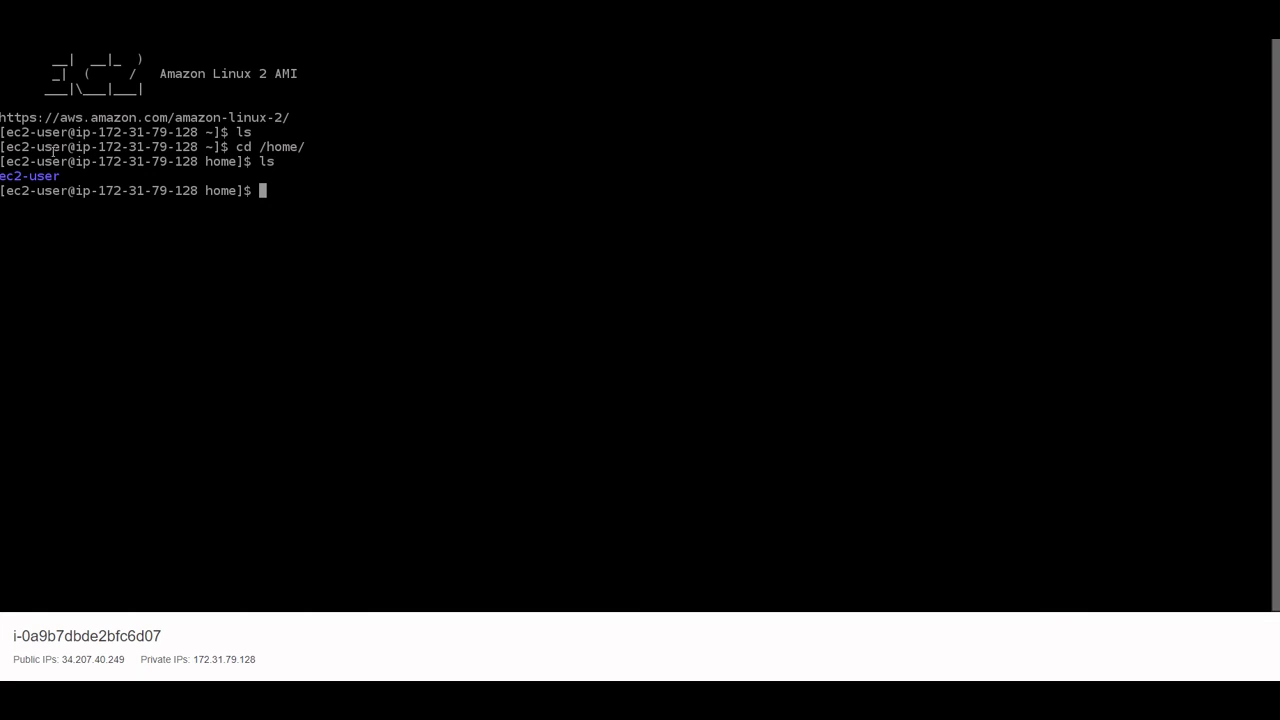
{"action": "mouse_move", "coordinate": [58, 174]}
{"action": "left_mouse_down"}
{"action": "mouse_move", "coordinate": [9, 172]}
{"action": "mouse_move", "coordinate": [64, 178]}
{"action": "left_mouse_up"}
{"action": "mouse_move", "coordinate": [127, 659]}
{"action": "left_mouse_down"}
{"action": "mouse_move", "coordinate": [63, 659]}
{"action": "mouse_move", "coordinate": [108, 659]}
{"action": "left_mouse_up"}
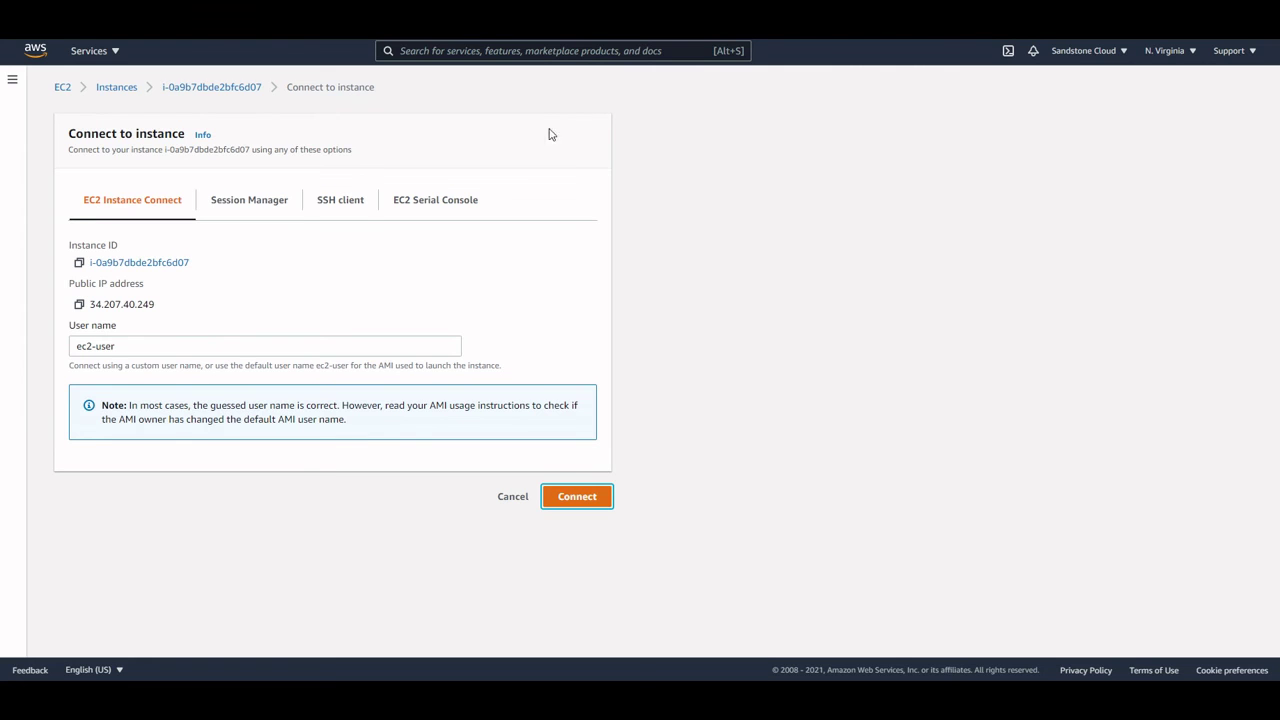
Step: Return to the AWS Management Console home page
{"action": "left_click", "coordinate": [36, 50]}
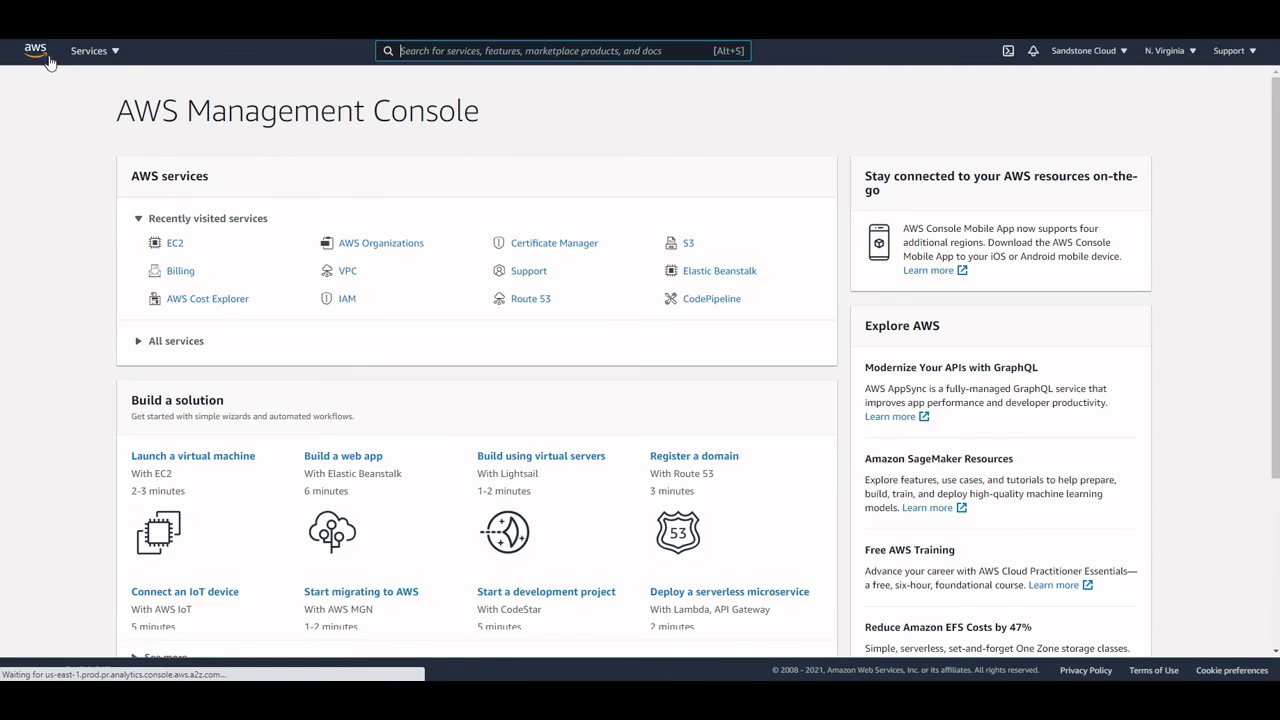